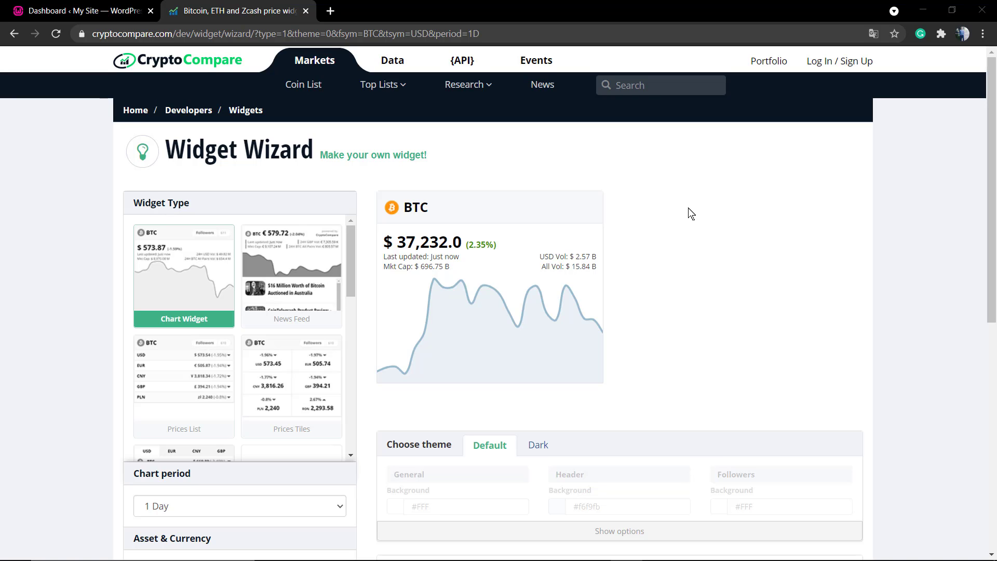
# - Open the Cryptocurrency demo site's Prices page and scroll to the ETH, LTC, XRP and BTC price cards
pyautogui.click(69, 12)
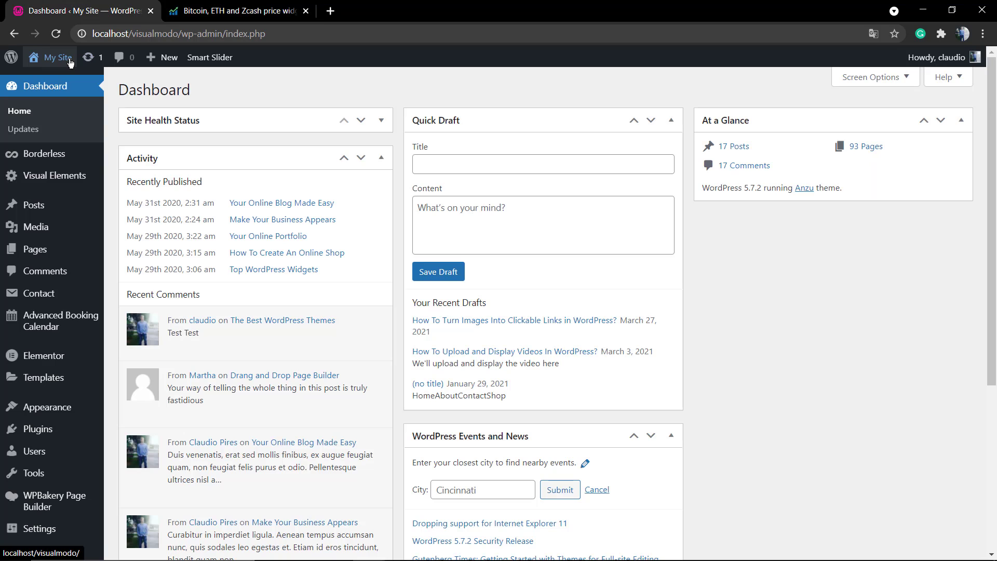
pyautogui.moveTo(71, 68)
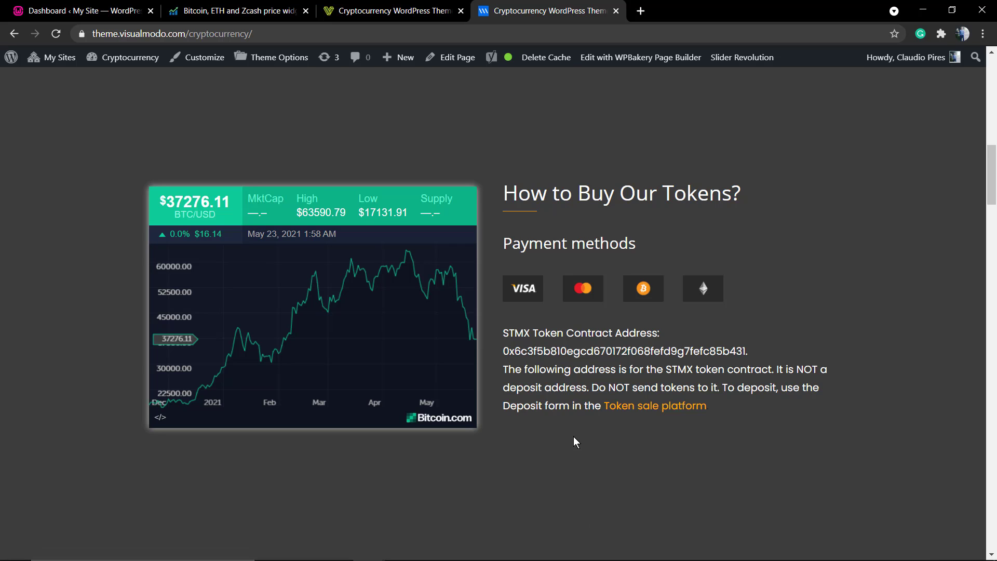
pyautogui.click(282, 287)
pyautogui.scroll(10, 425, 149)
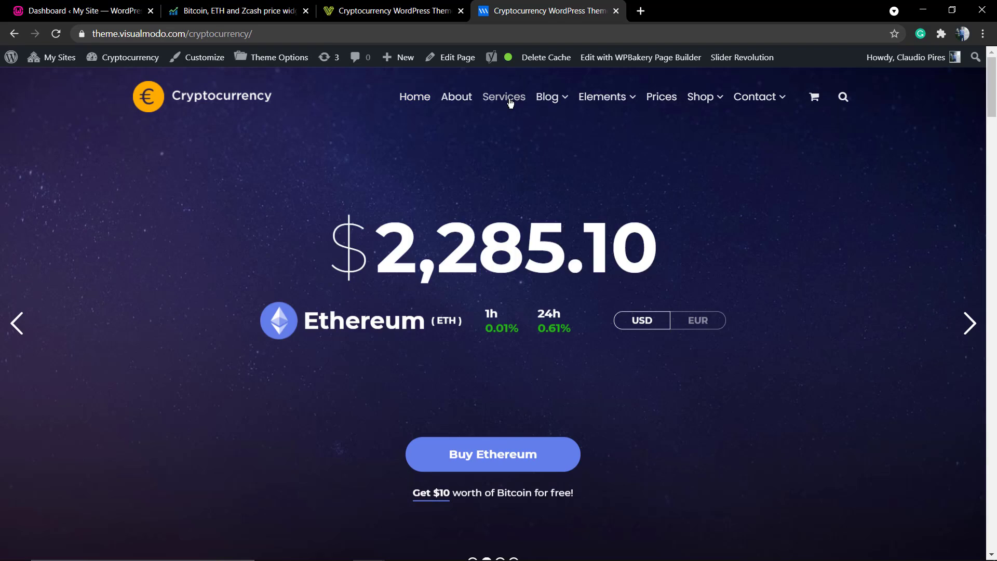
pyautogui.click(665, 101)
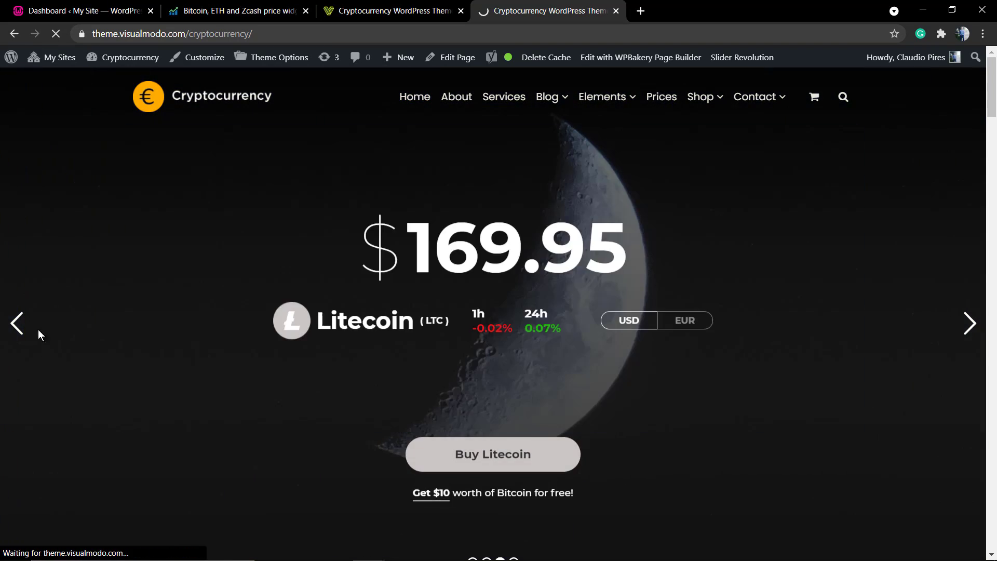
pyautogui.scroll(-15, 135, 298)
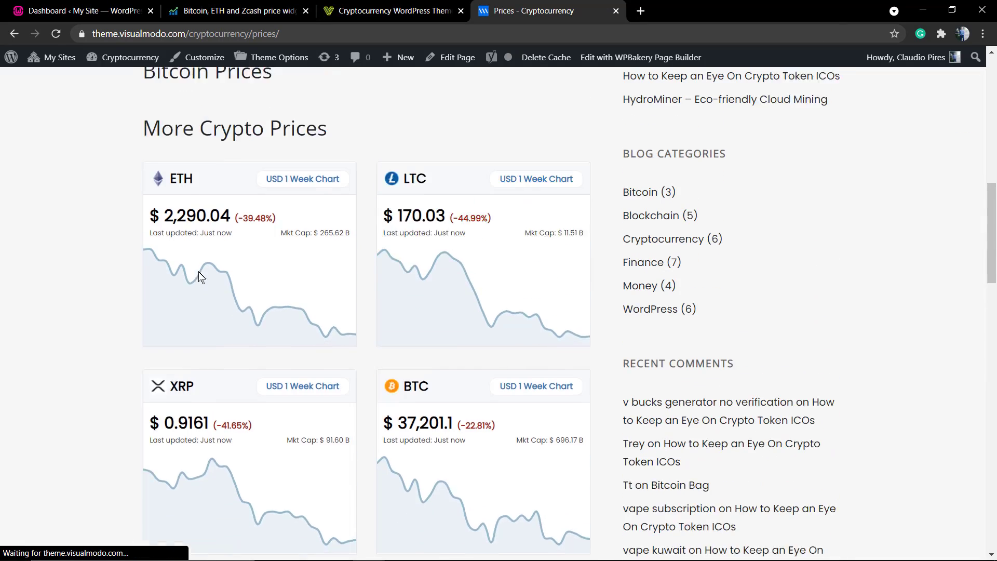
pyautogui.scroll(-6, 53, 294)
pyautogui.scroll(2, 123, 258)
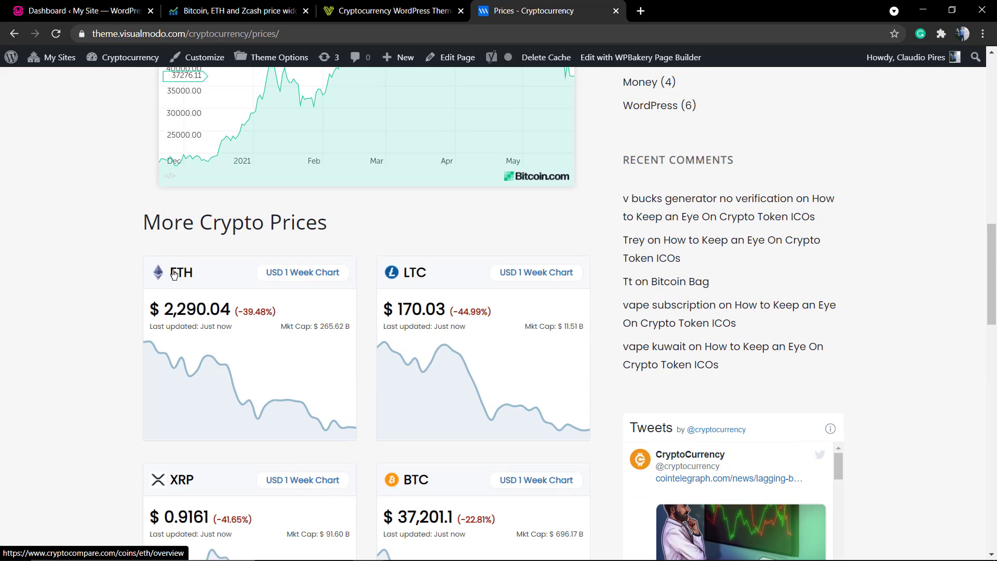
pyautogui.scroll(-4, 425, 291)
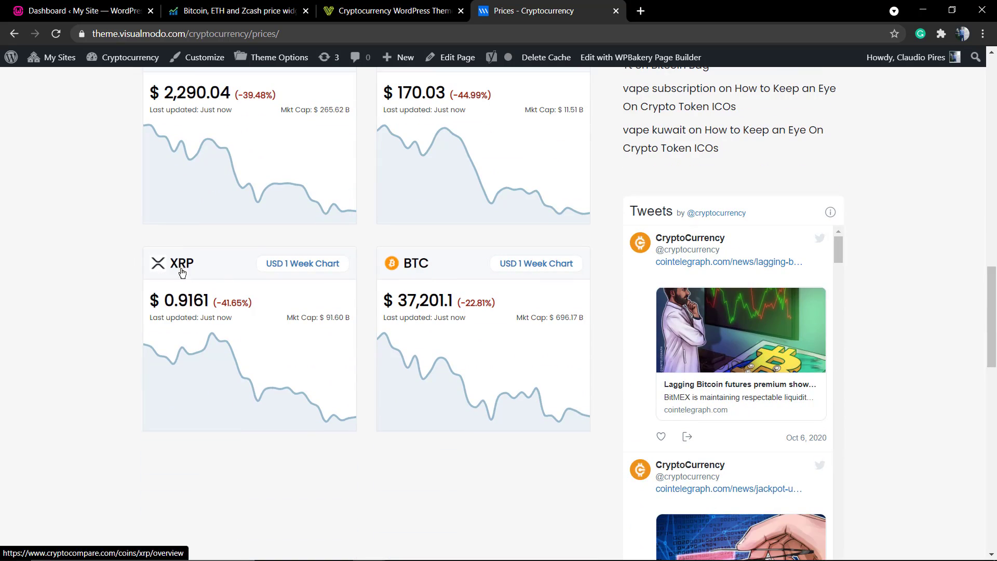
pyautogui.scroll(4, 195, 279)
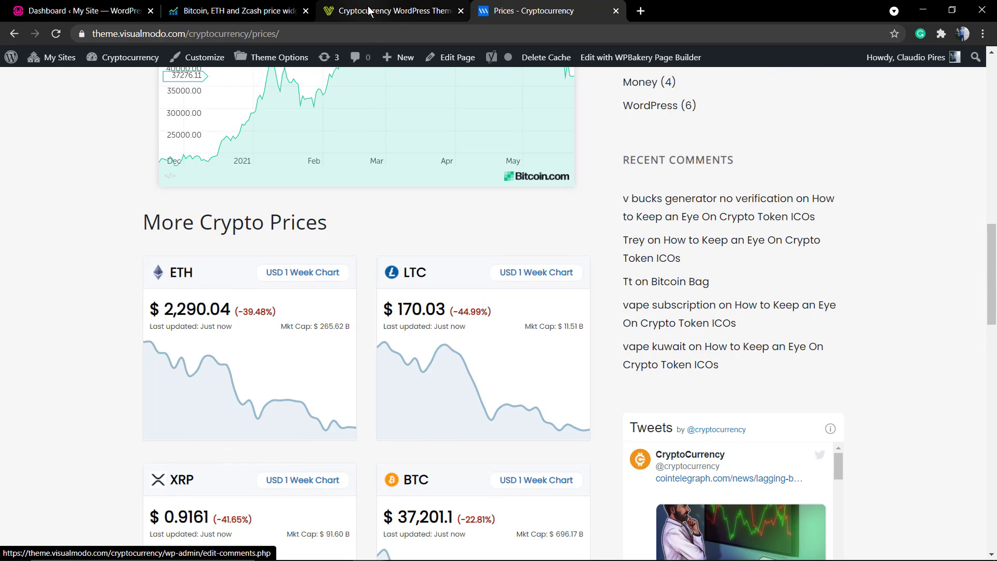
# - Return to the CryptoCompare Widget Wizard and highlight its heading
pyautogui.click(400, 11)
pyautogui.click(239, 12)
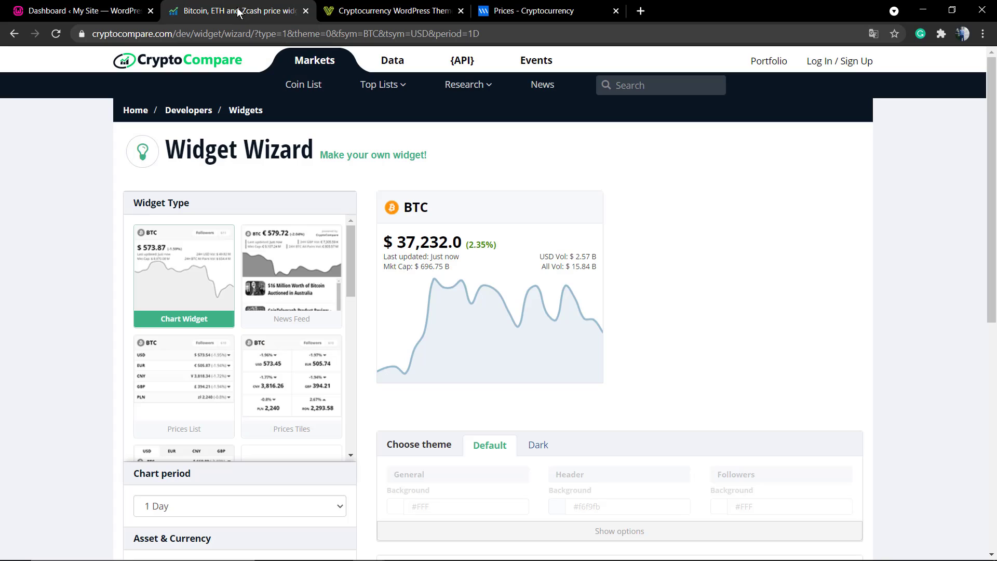
pyautogui.tripleClick(195, 146)
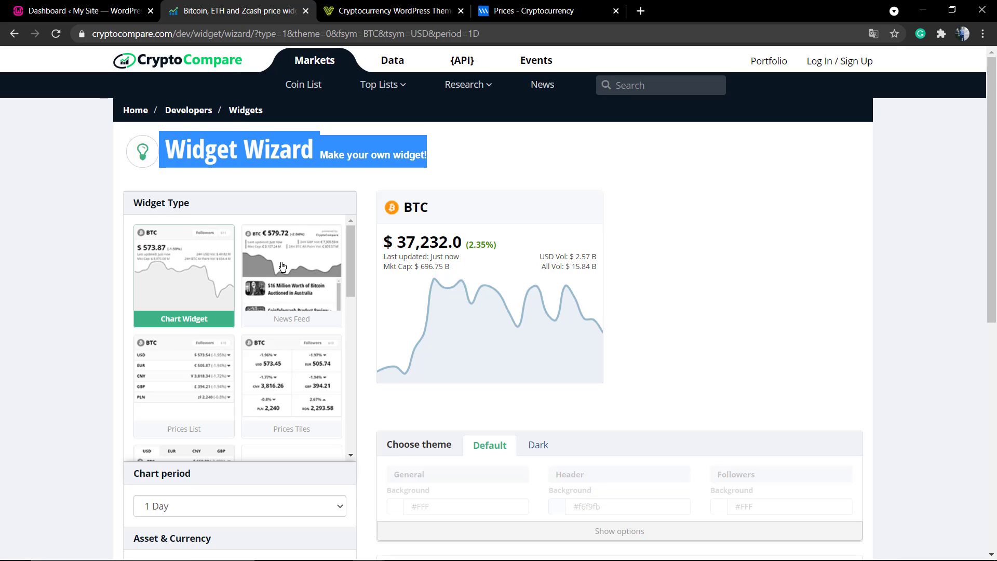
pyautogui.scroll(-2, 293, 341)
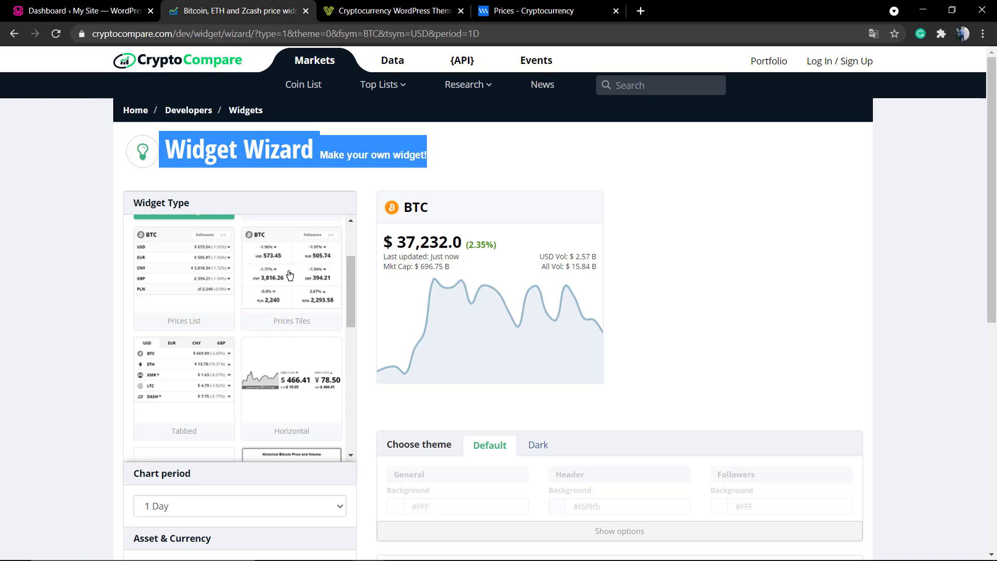
# - Preview the Tabbed, Prices List, Horizontal and News Feed widgets, then choose Chart Widget
pyautogui.click(171, 356)
pyautogui.click(187, 271)
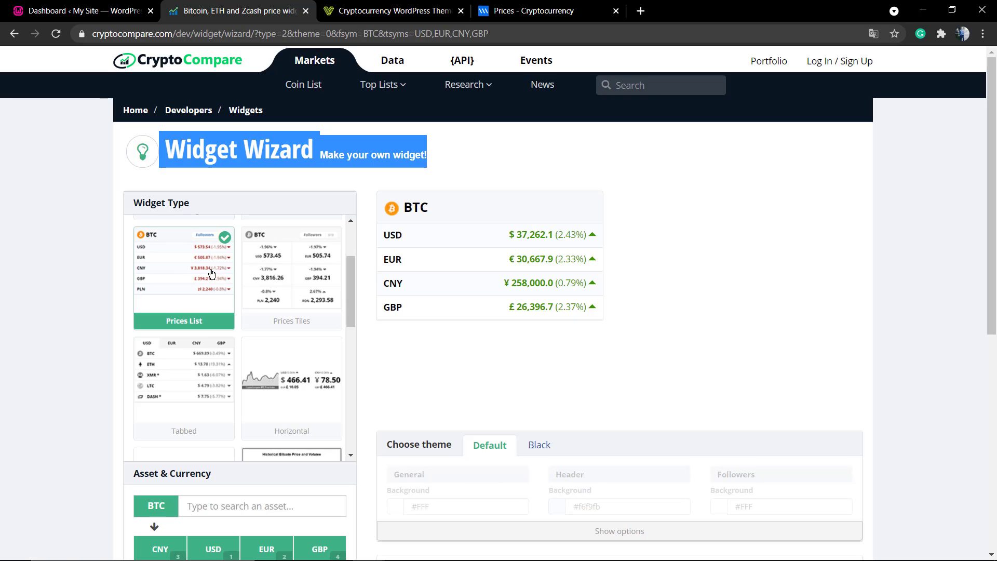
pyautogui.click(284, 370)
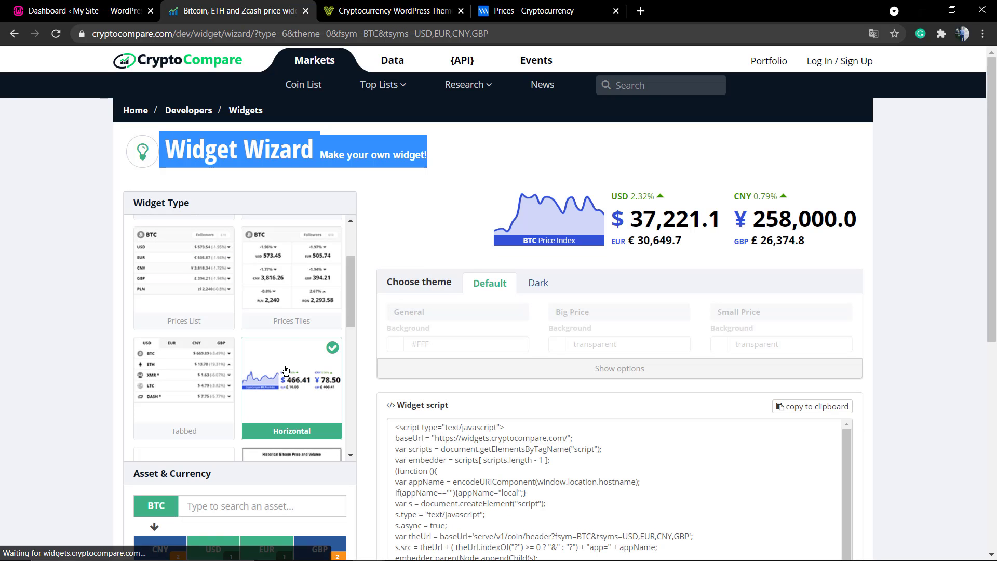
pyautogui.scroll(2, 289, 276)
pyautogui.click(298, 284)
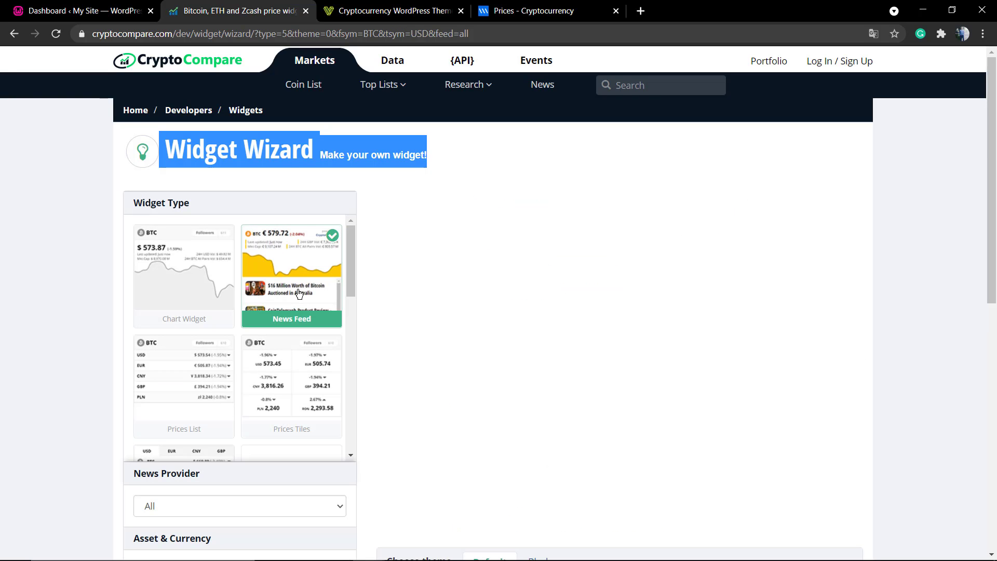
pyautogui.scroll(-4, 465, 311)
pyautogui.scroll(-2, 518, 240)
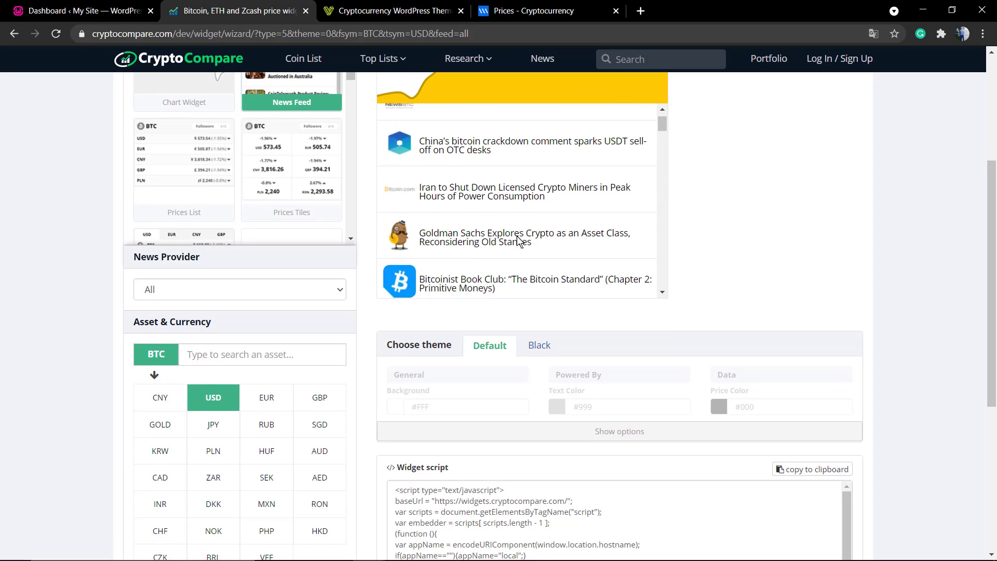
pyautogui.scroll(2, 518, 241)
pyautogui.scroll(5, 473, 255)
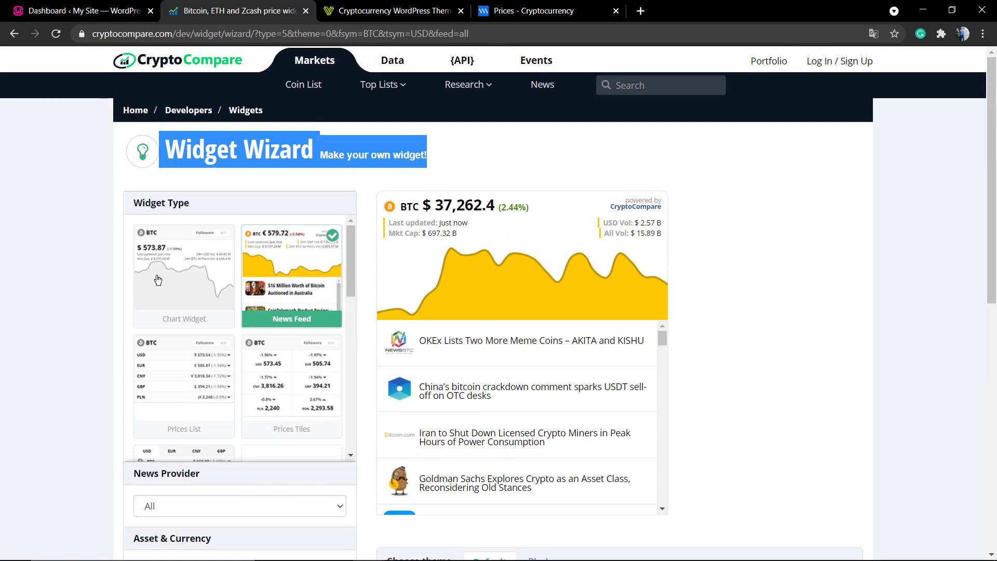
pyautogui.click(148, 273)
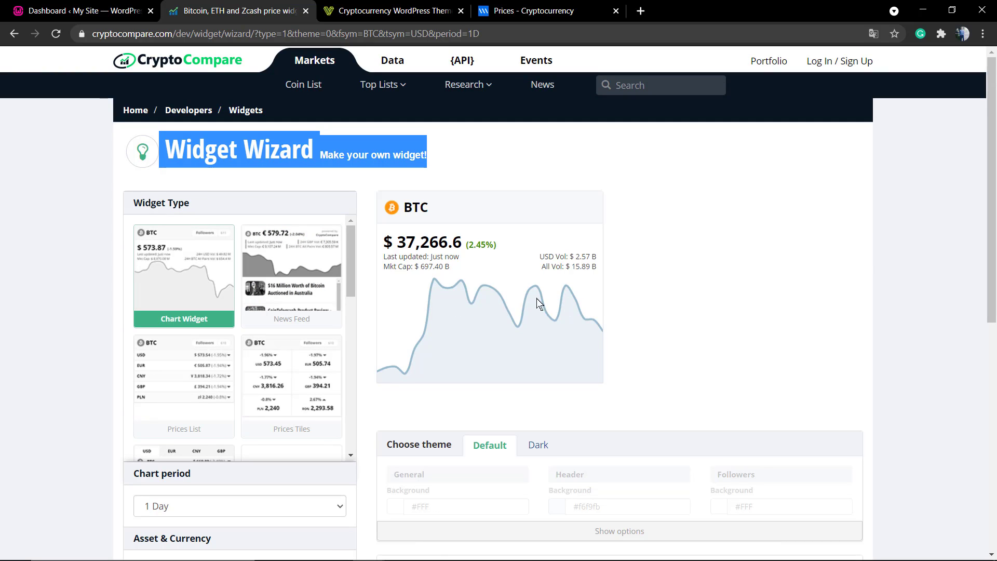
# - Change the chart period to 1 Week, then set it back to 1 Day
pyautogui.scroll(-4, 240, 288)
pyautogui.scroll(-4, 95, 320)
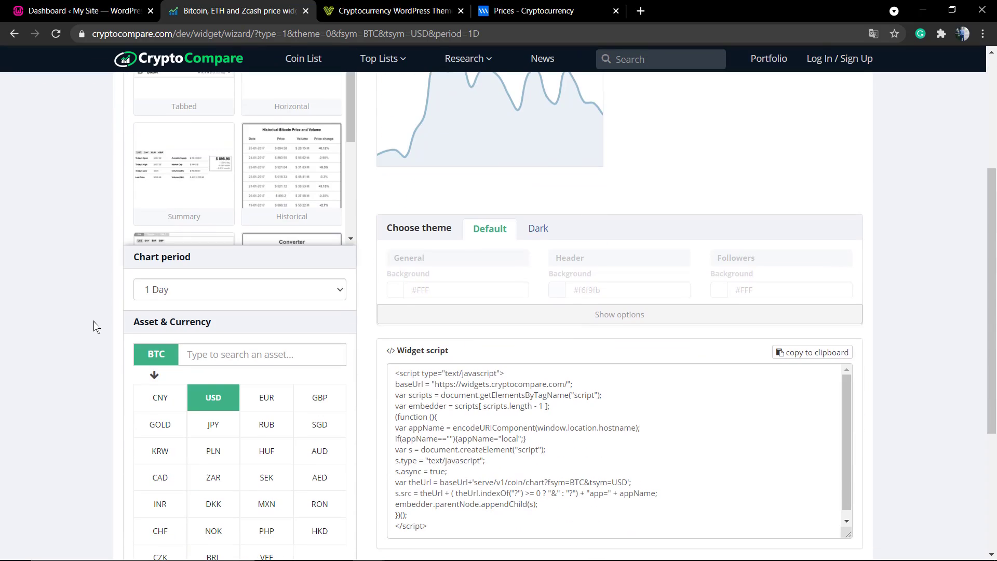
pyautogui.click(202, 294)
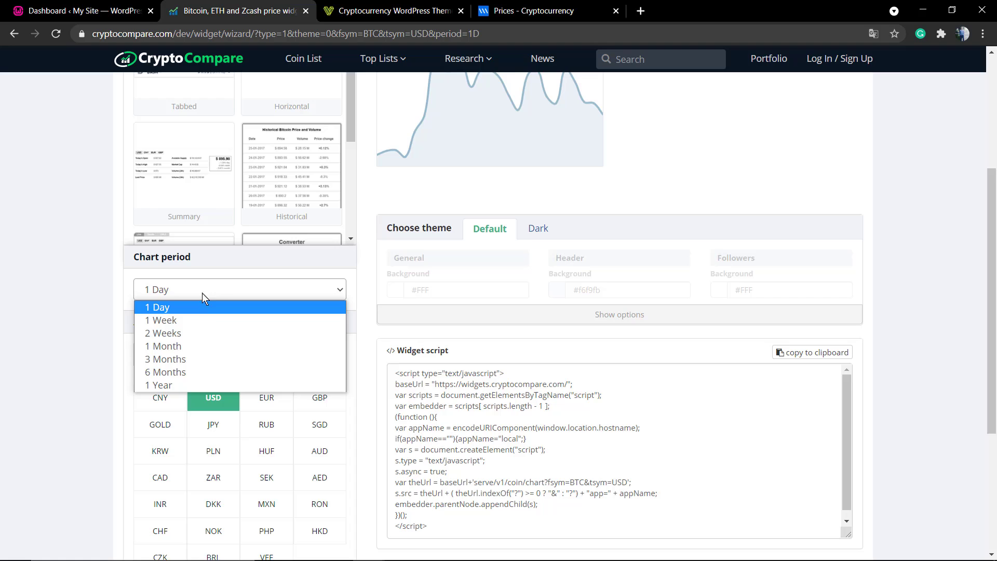
pyautogui.click(209, 322)
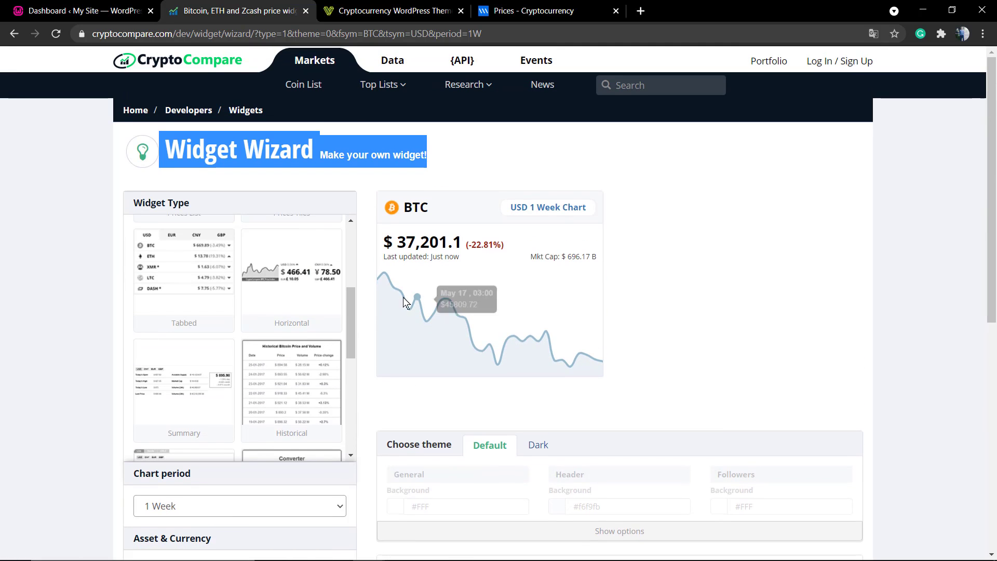
pyautogui.scroll(-4, 313, 312)
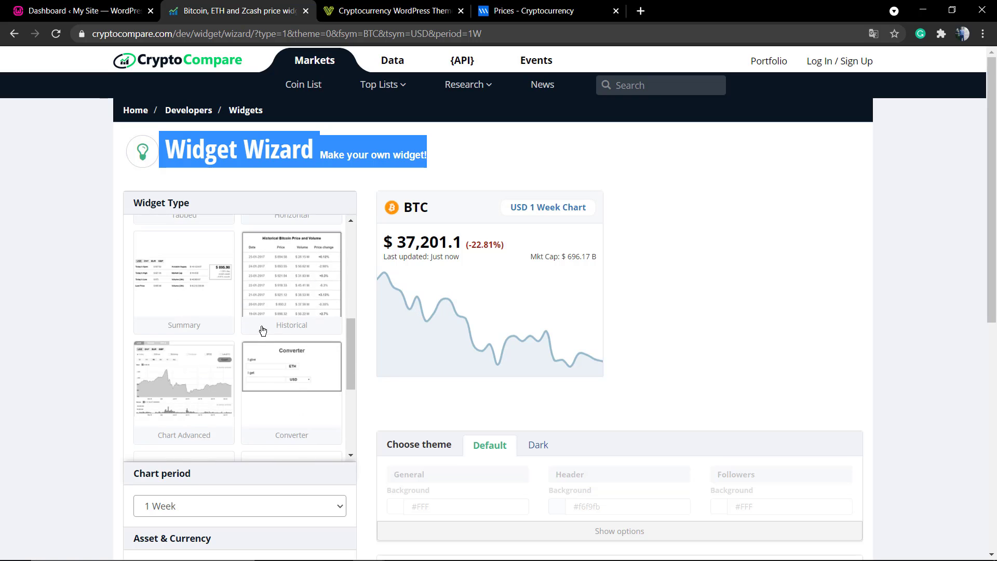
pyautogui.scroll(-4, 73, 373)
pyautogui.click(230, 290)
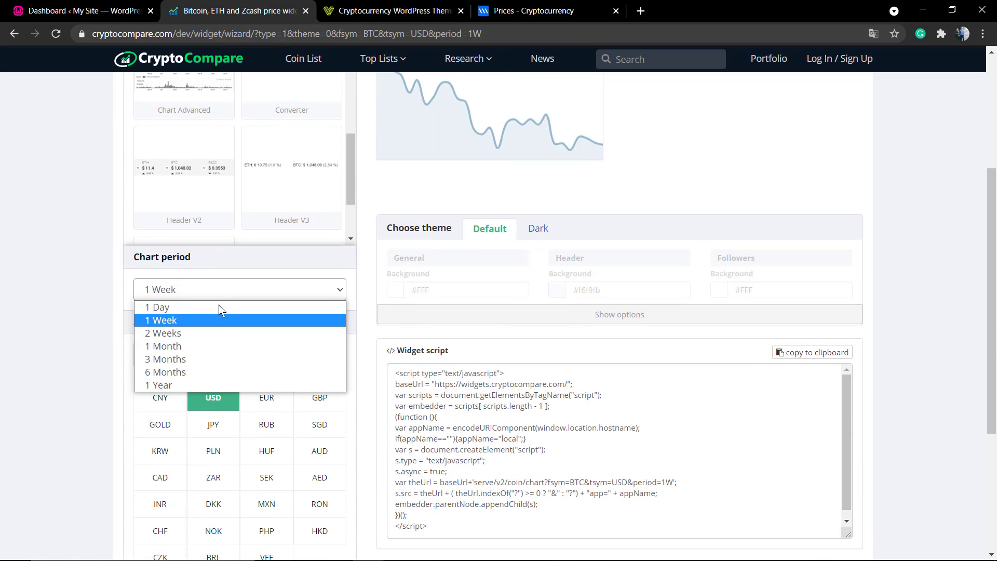
pyautogui.click(219, 305)
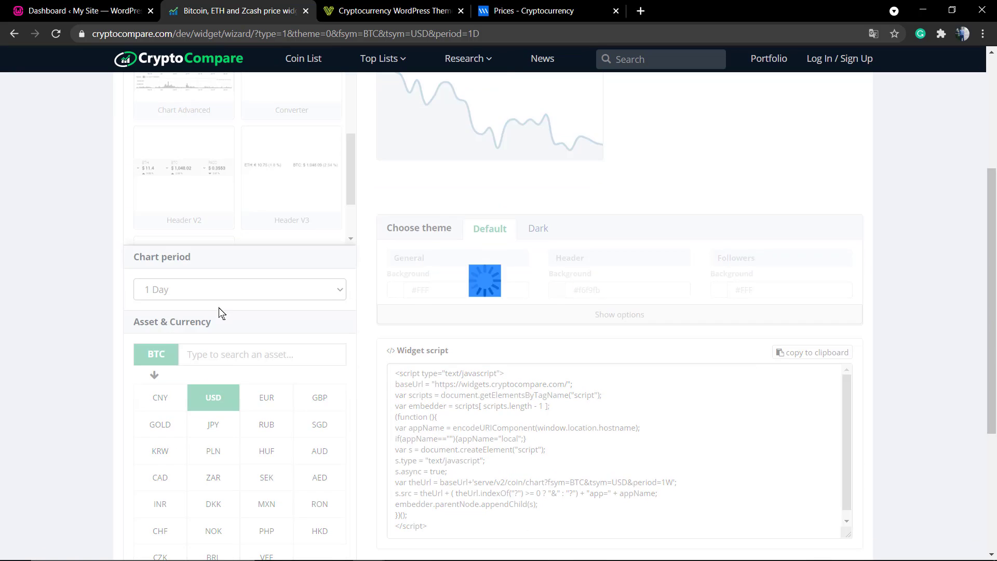
# - Search 'eth' and make Ethereum (ETH) the charted asset
pyautogui.click(205, 360)
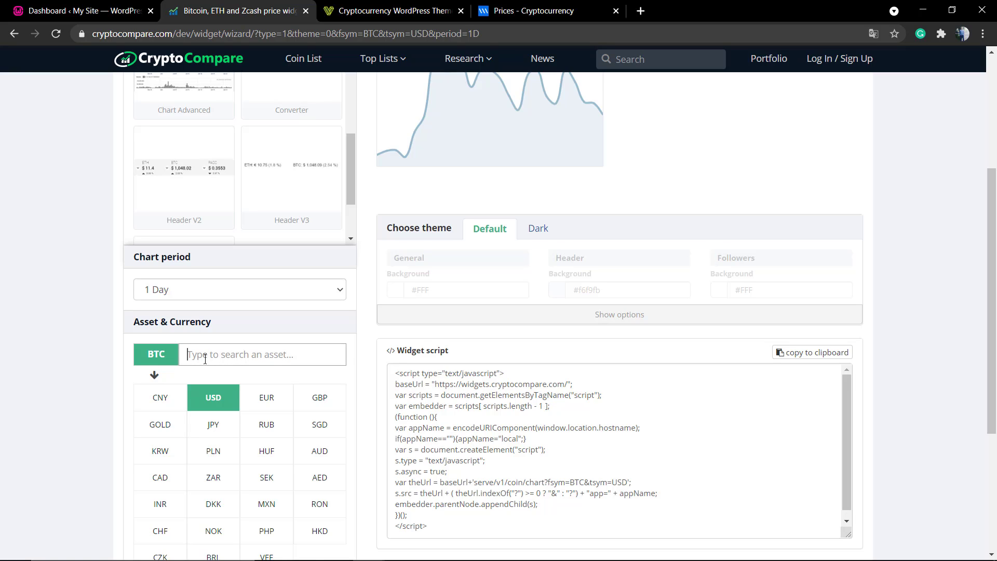
pyautogui.write('et')
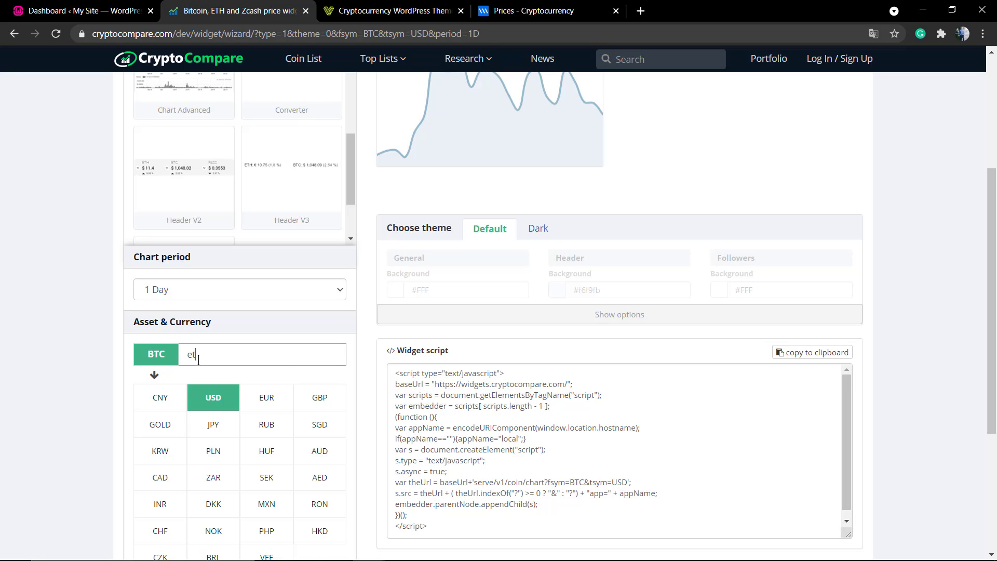
pyautogui.write('h')
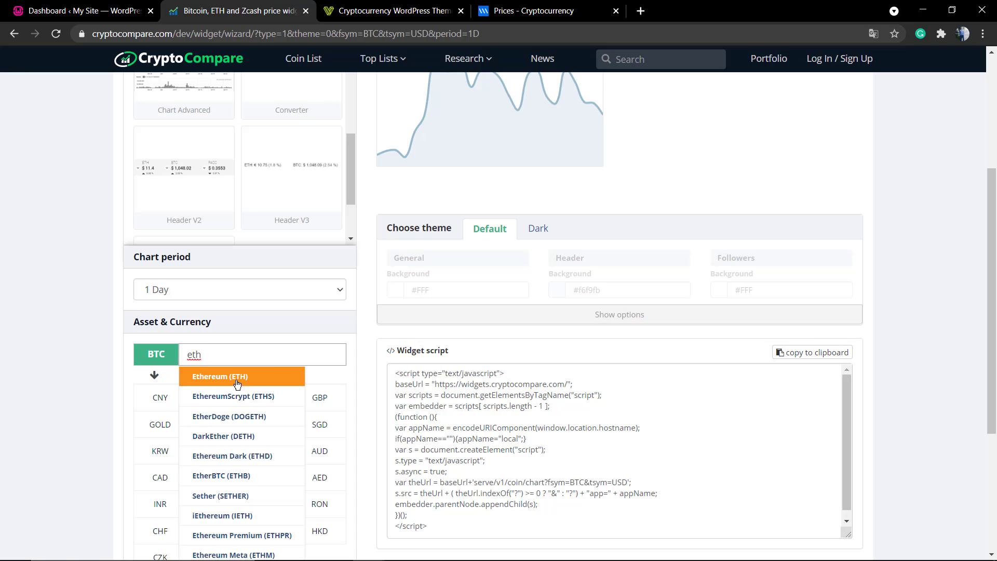
pyautogui.click(231, 384)
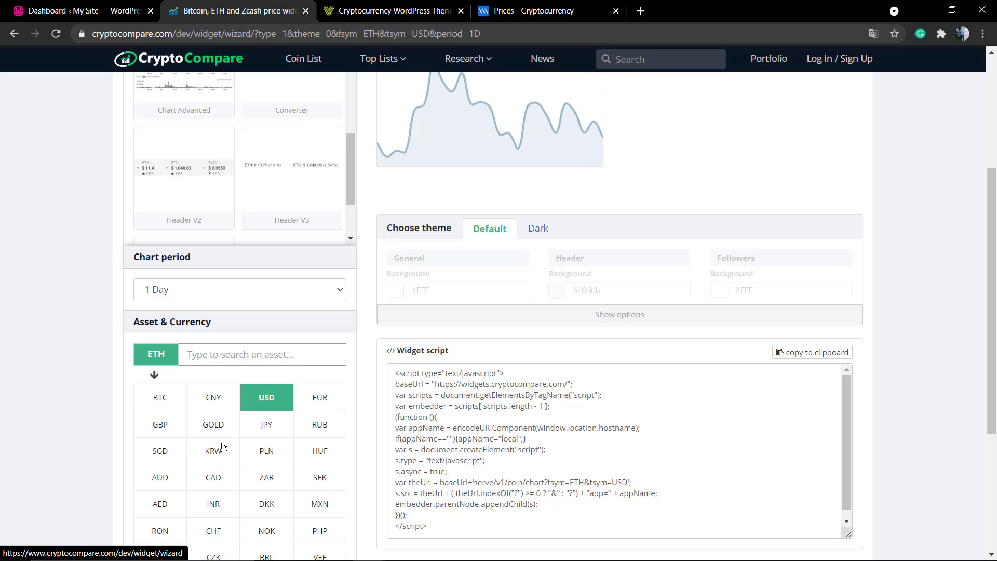
pyautogui.scroll(-2, 222, 447)
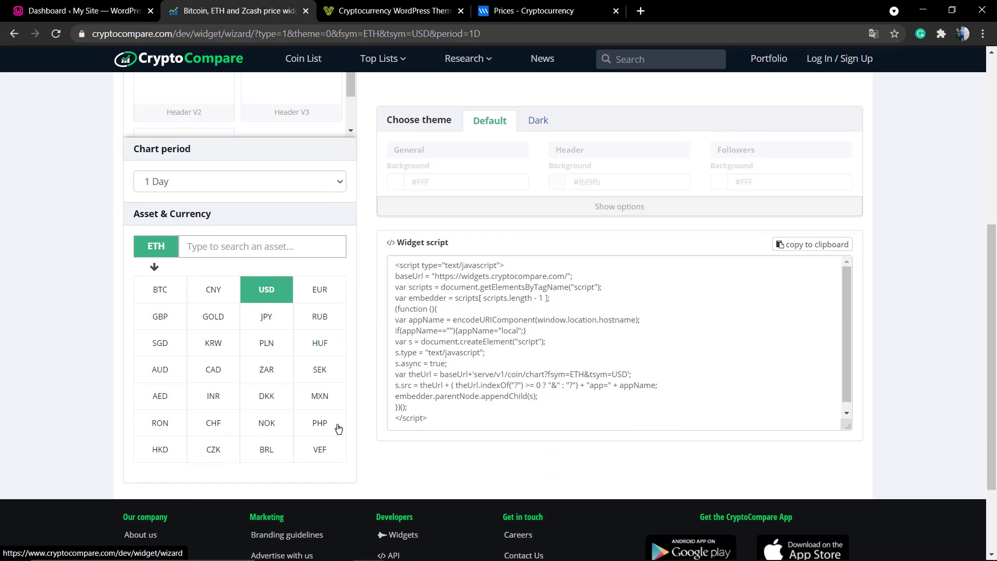
pyautogui.scroll(4, 338, 427)
pyautogui.scroll(2, 400, 353)
pyautogui.scroll(-2, 407, 339)
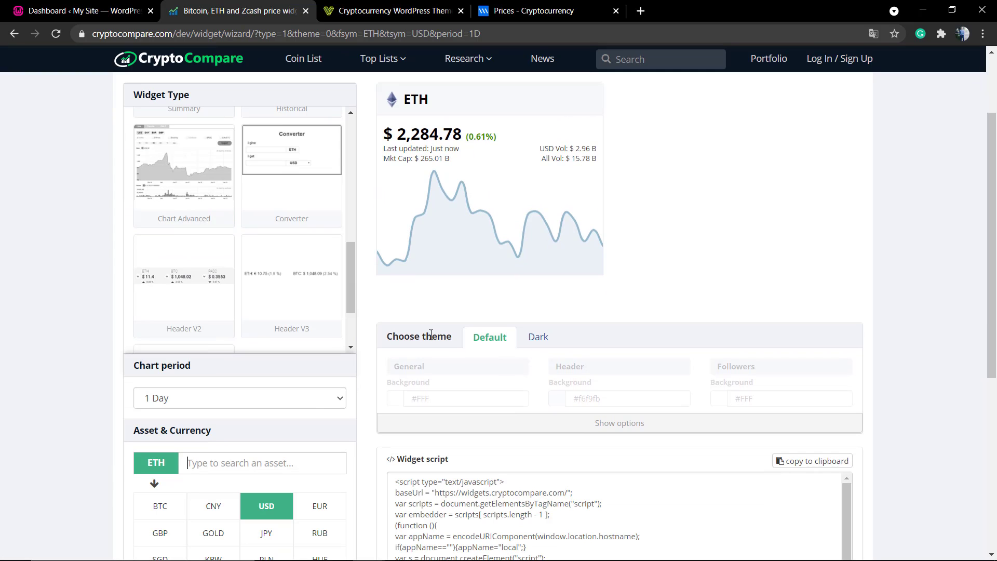
# - Compare the light and dark themes, then apply the dark theme to the ETH chart widget
pyautogui.click(530, 343)
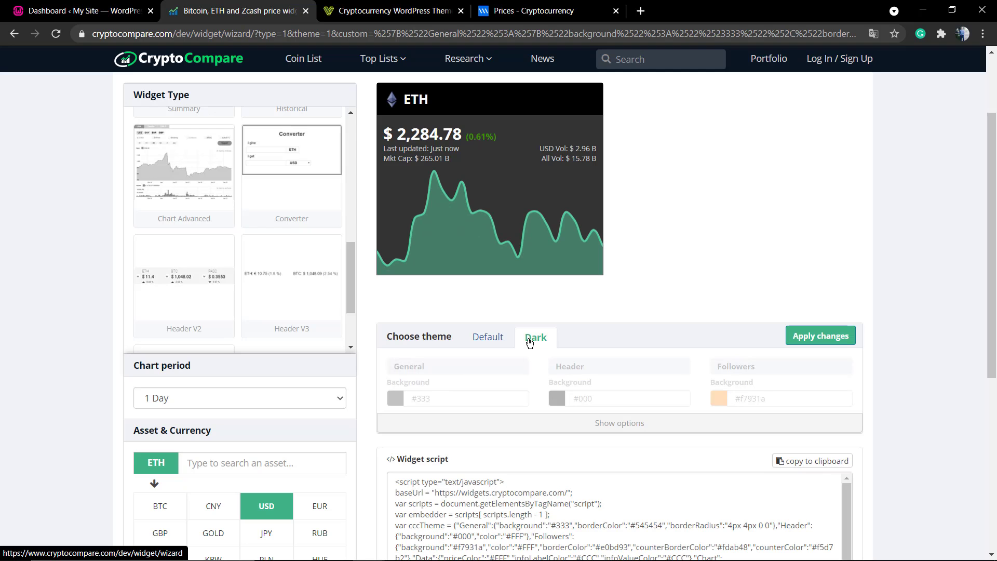
pyautogui.click(502, 340)
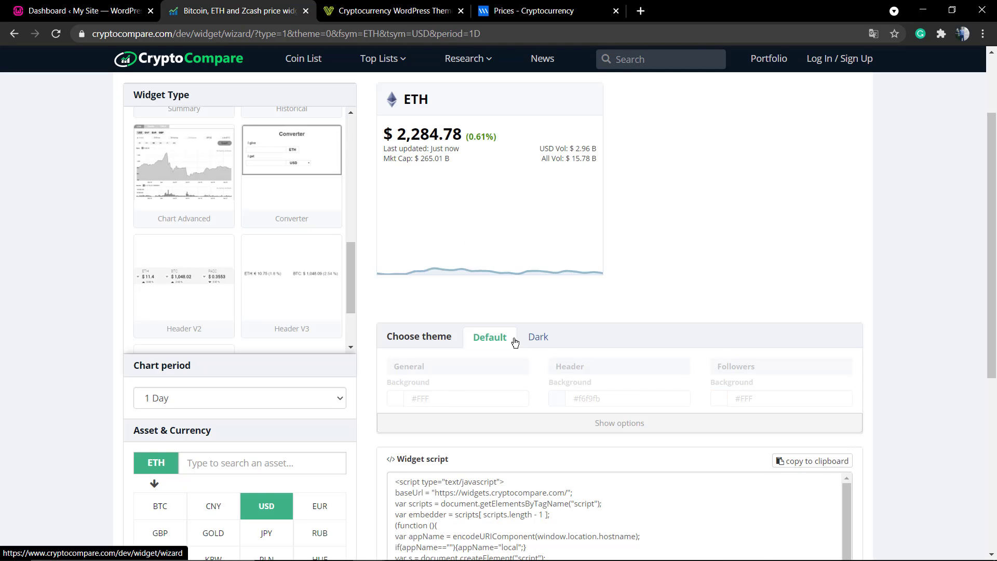
pyautogui.click(528, 343)
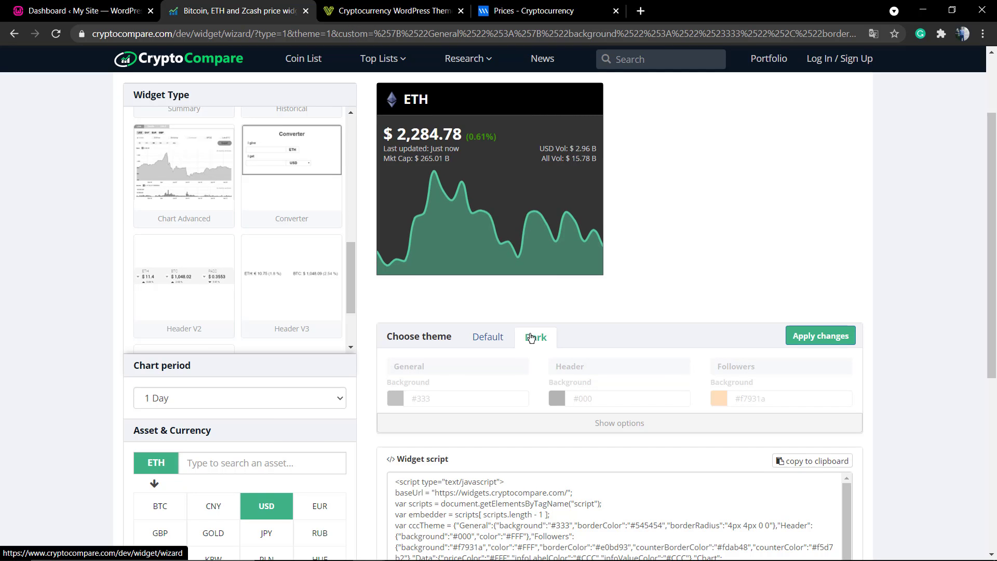
pyautogui.scroll(-2, 761, 328)
pyautogui.click(839, 232)
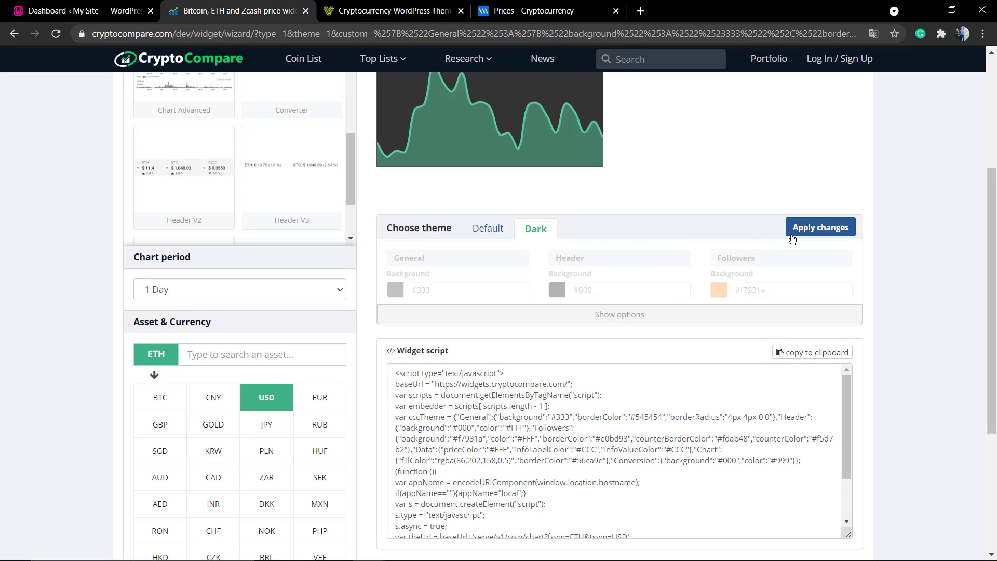
# - Select the whole widget script and return to the WordPress site tab
pyautogui.scroll(-4, 798, 236)
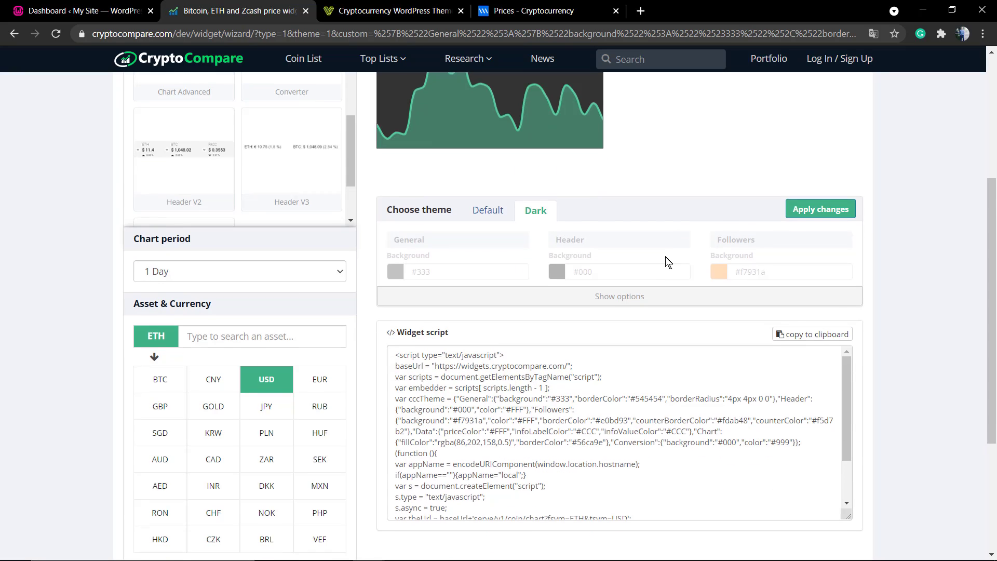
pyautogui.scroll(-3, 493, 281)
pyautogui.scroll(3, 493, 281)
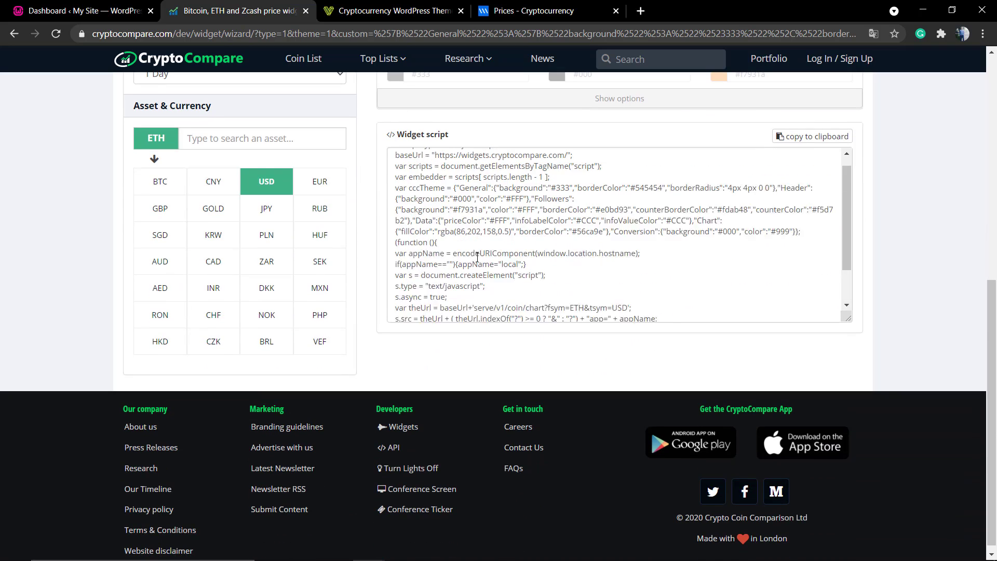
pyautogui.hotkey('ctrl', 'a')
pyautogui.click(477, 256)
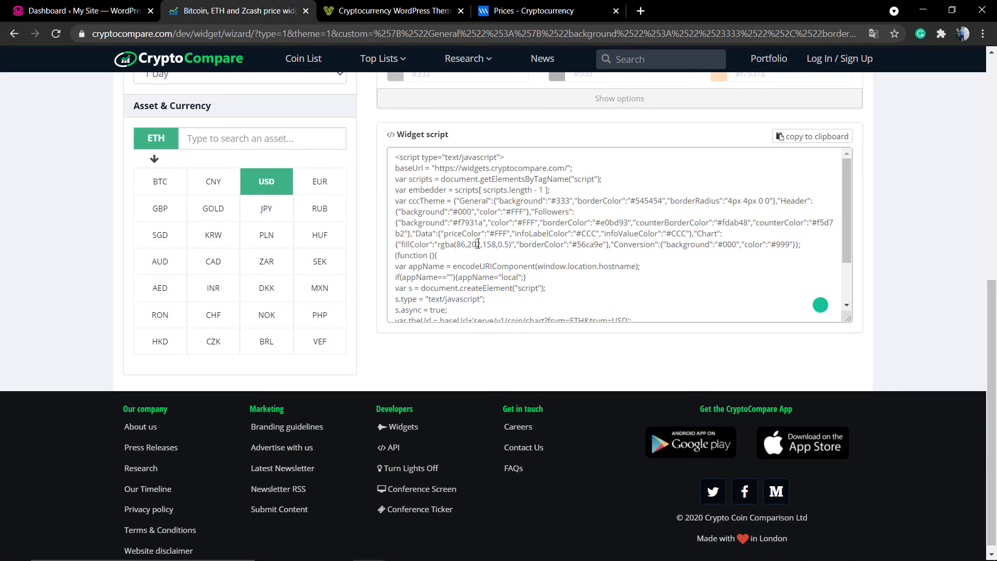
pyautogui.hotkey('ctrl', 'a')
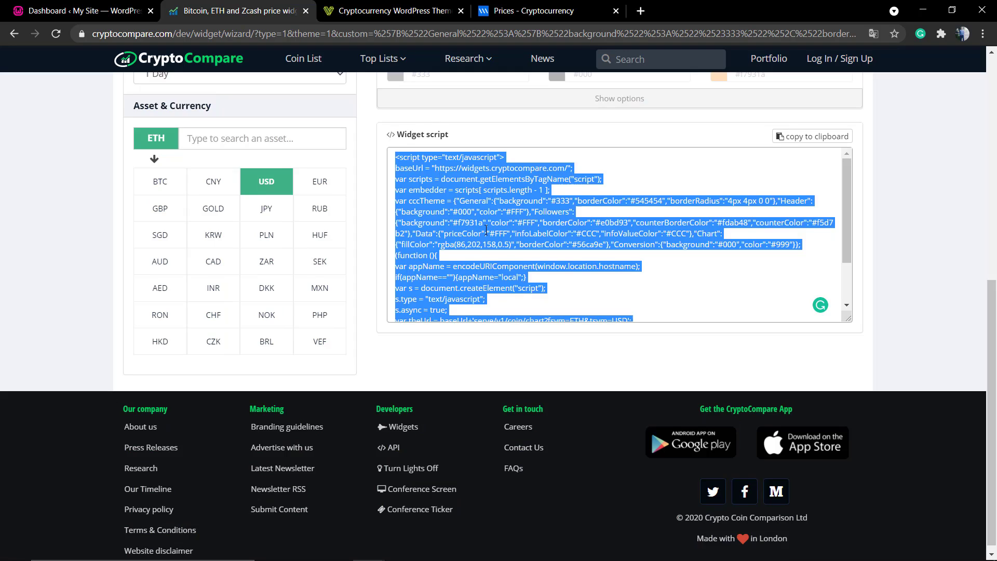
pyautogui.scroll(6, 486, 230)
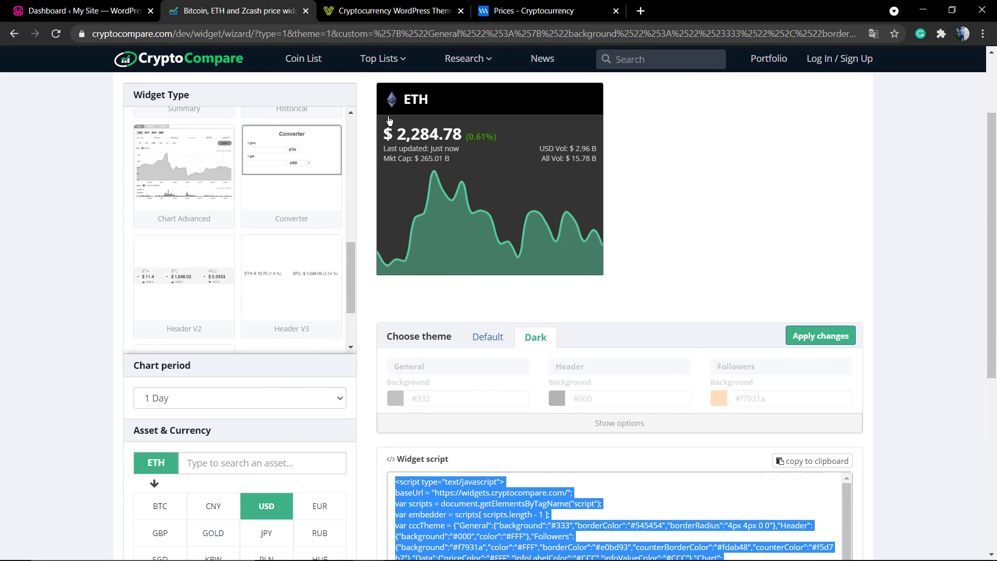
pyautogui.click(348, 11)
# - Go from the Prices page to the admin dashboard and open the Posts list
pyautogui.click(522, 13)
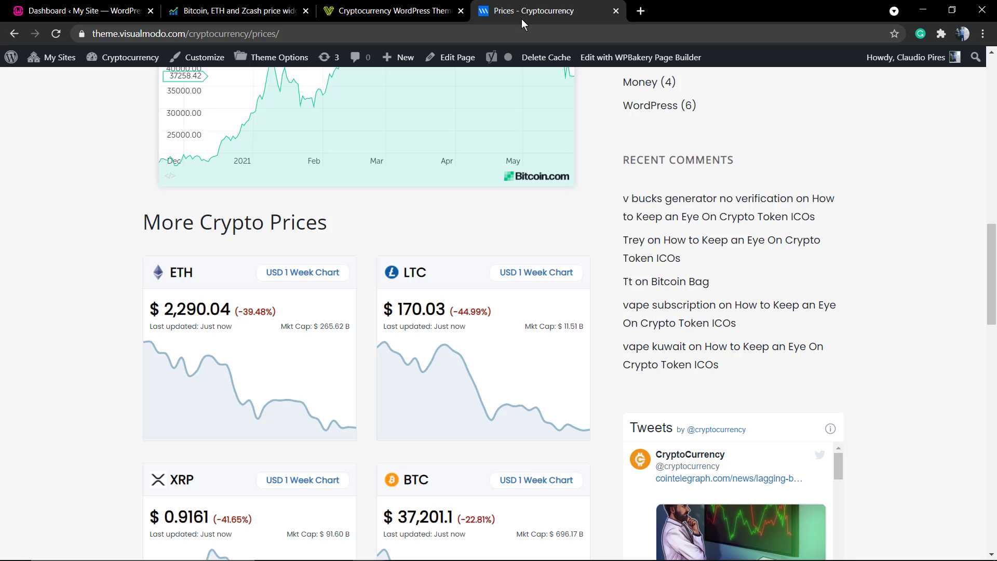
pyautogui.scroll(10, 133, 159)
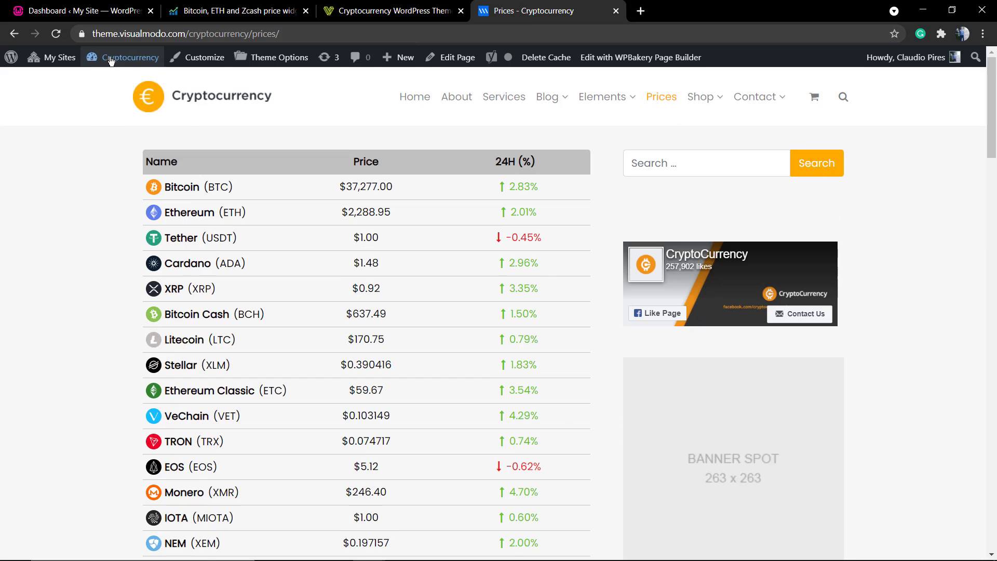
pyautogui.moveTo(107, 58)
pyautogui.click(108, 81)
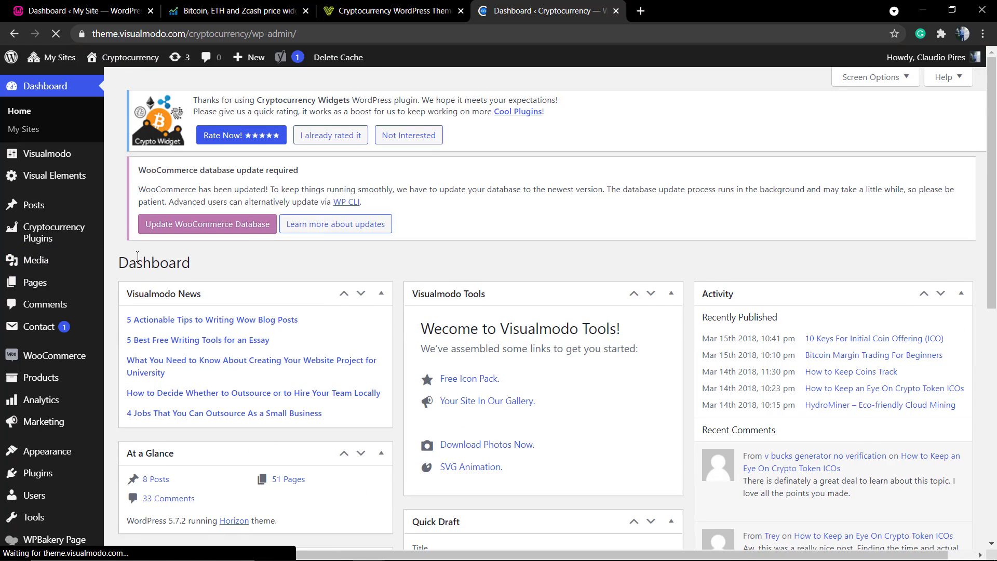
pyautogui.moveTo(51, 181)
pyautogui.moveTo(44, 205)
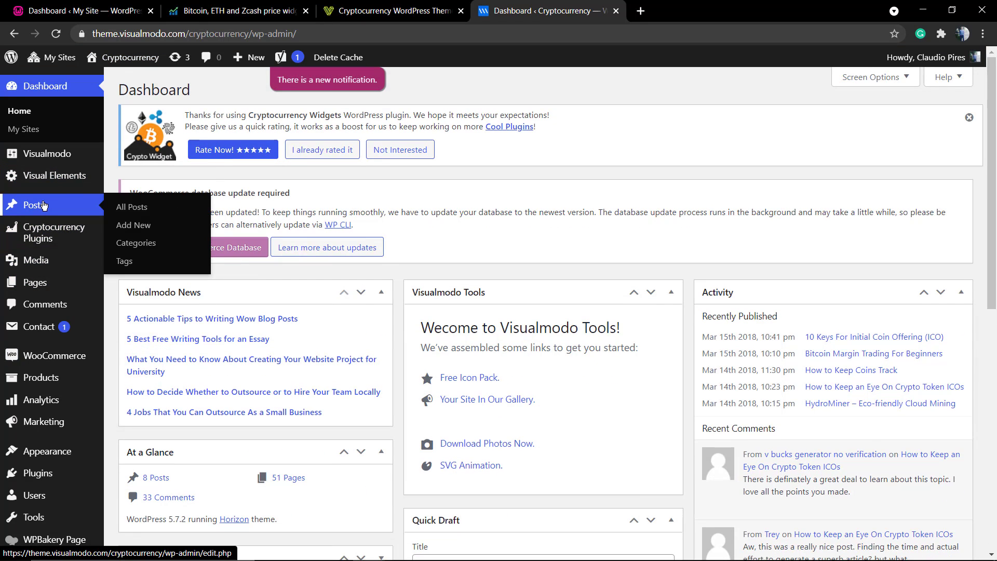
pyautogui.click(44, 205)
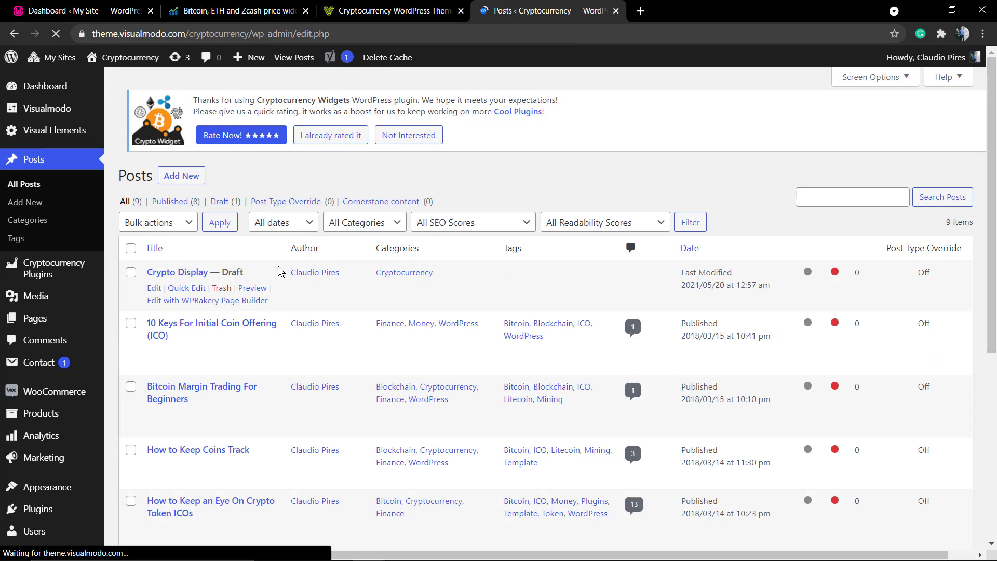
# - Open the Crypto Display draft and paste the ETH chart script into a new Custom HTML block below the title
pyautogui.click(177, 262)
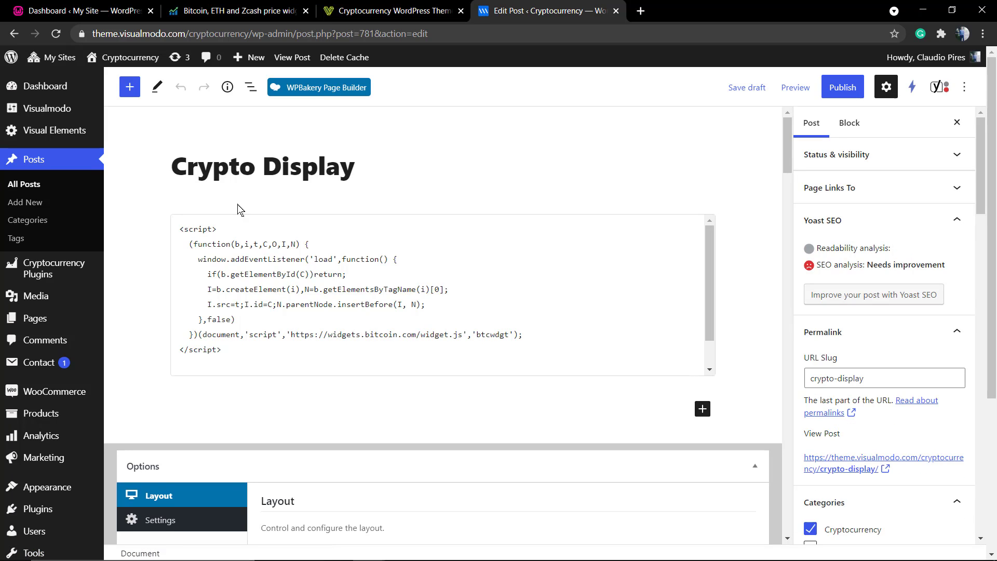
pyautogui.click(402, 169)
pyautogui.press('Return')
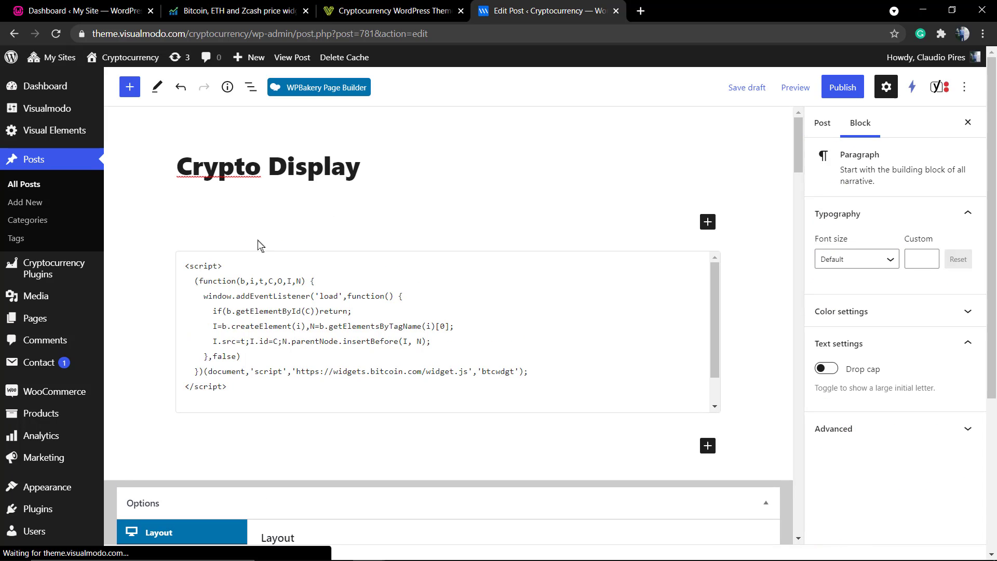
pyautogui.click(707, 224)
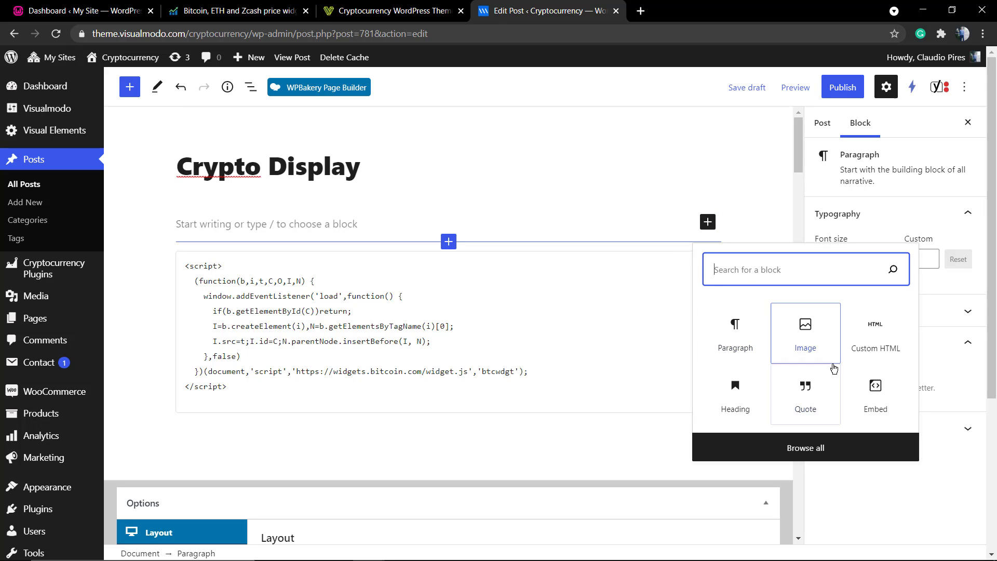
pyautogui.click(876, 336)
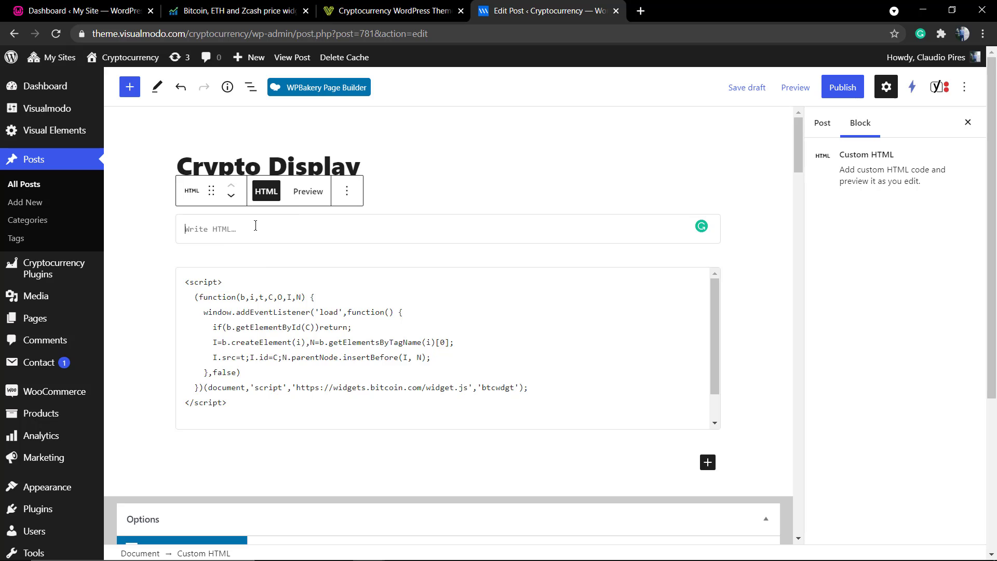
pyautogui.hotkey('ctrl', 'v')
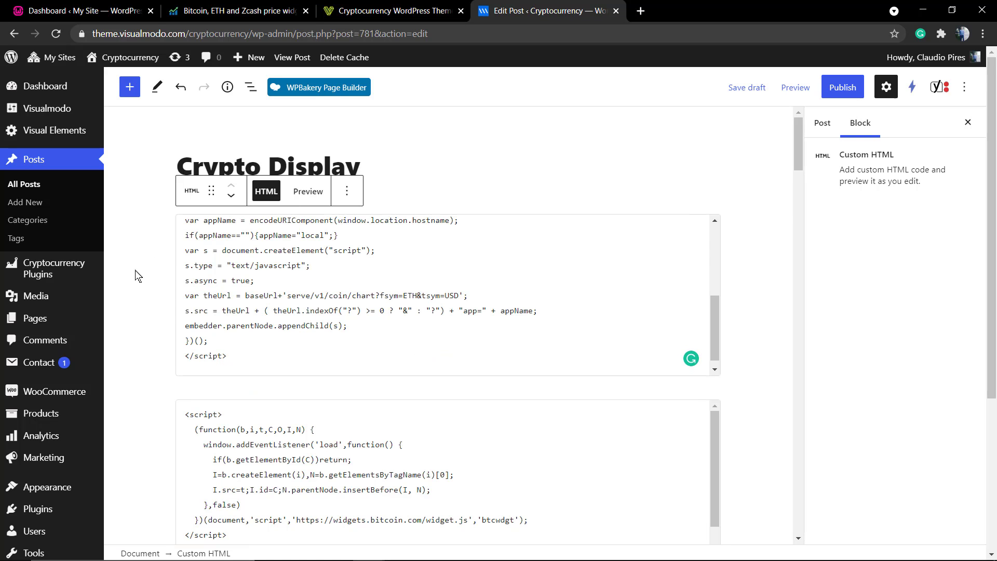
# - Deselect the HTML block and delete the empty page-builder row
pyautogui.click(704, 192)
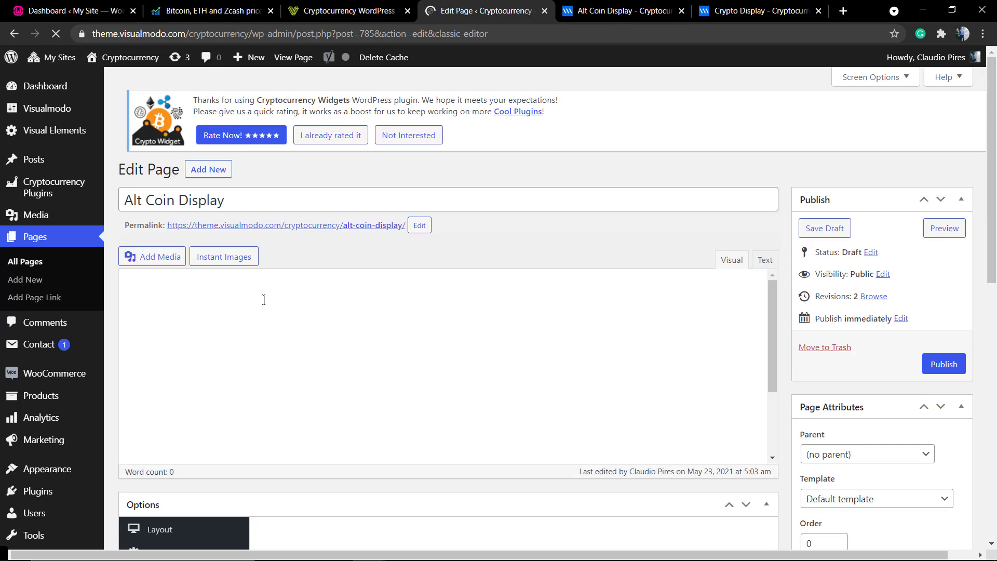
pyautogui.click(756, 349)
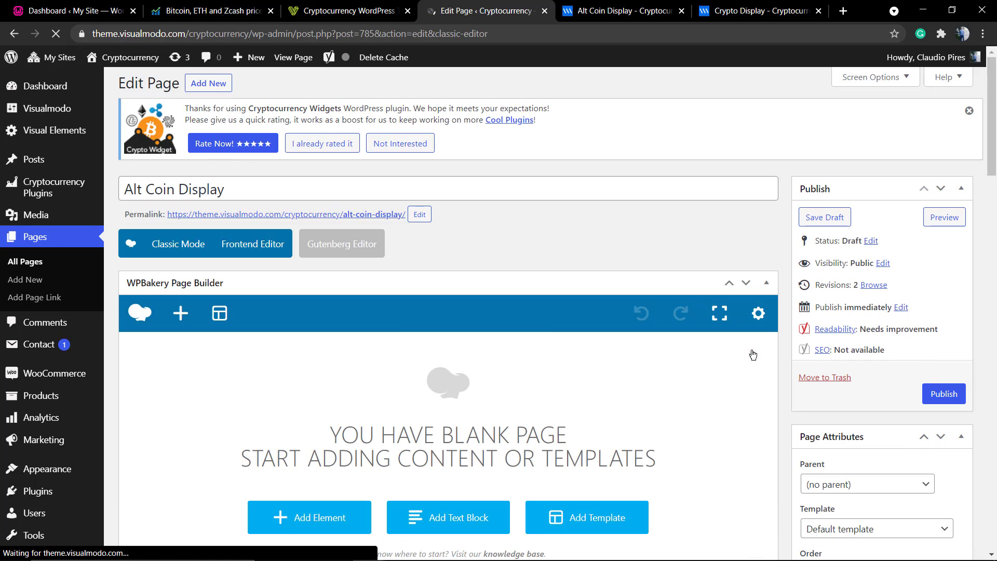
pyautogui.scroll(-2, 317, 394)
# - Add a Raw HTML element found by searching the element list
pyautogui.click(310, 423)
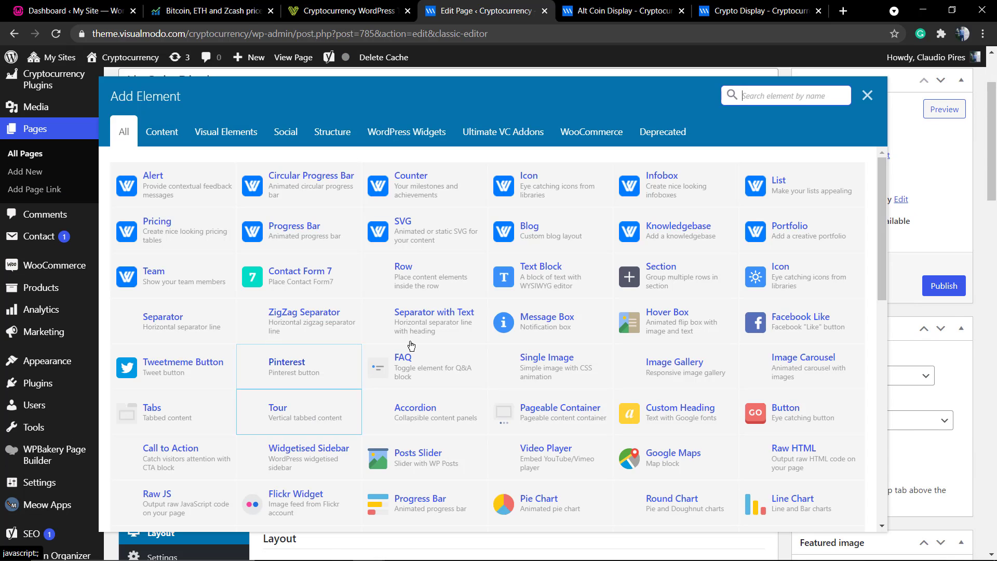
pyautogui.click(755, 98)
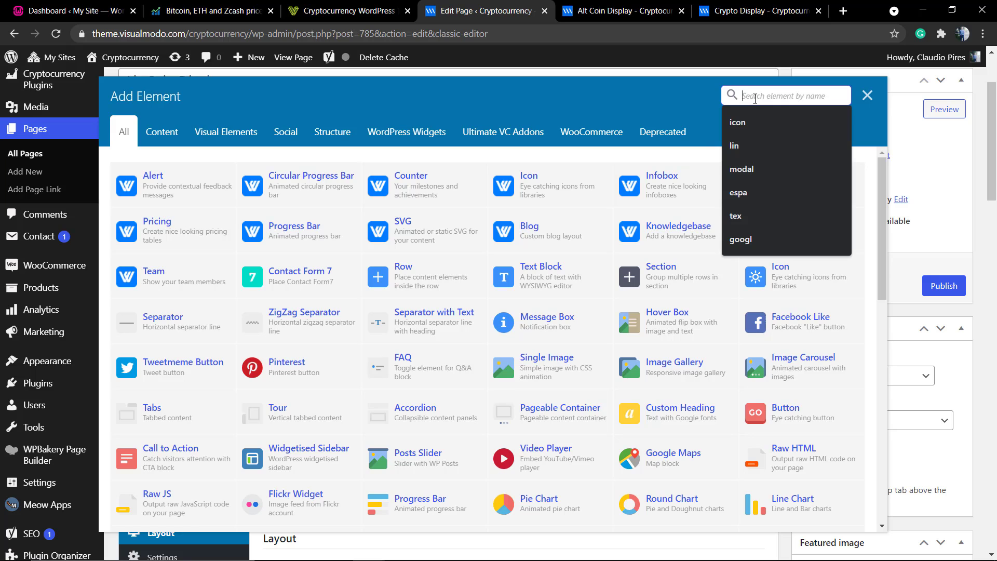
pyautogui.write('row')
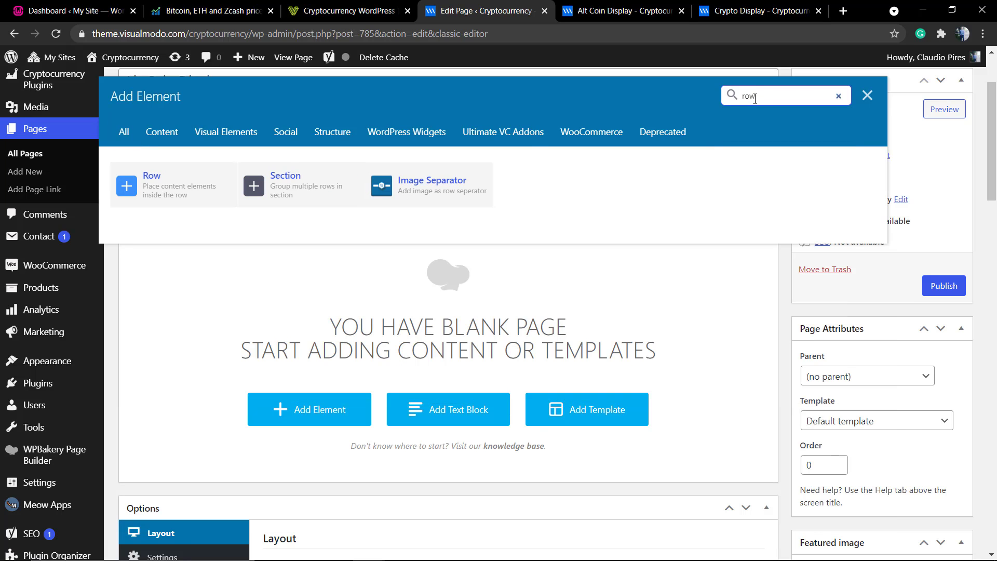
pyautogui.press('BackSpace')
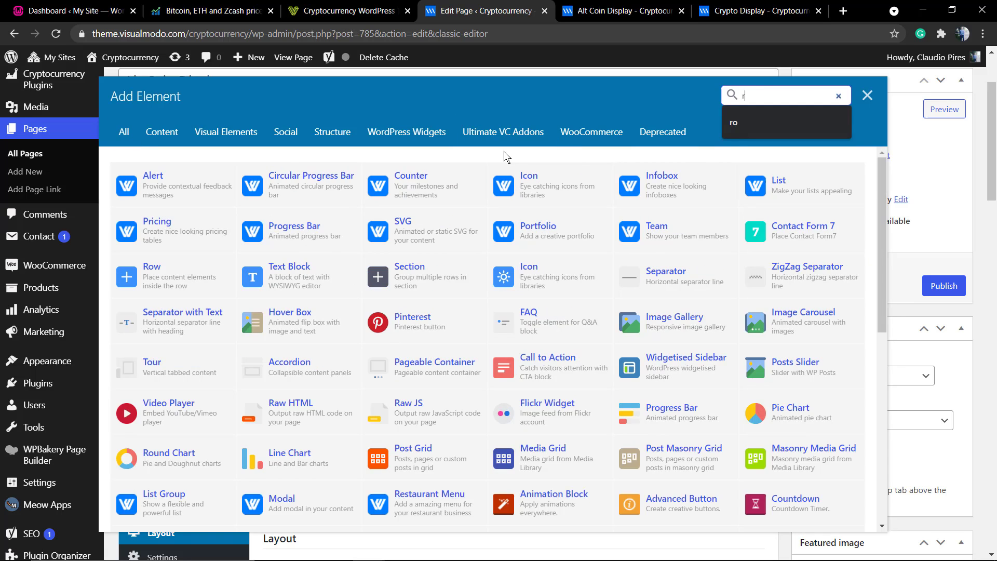
pyautogui.write('a')
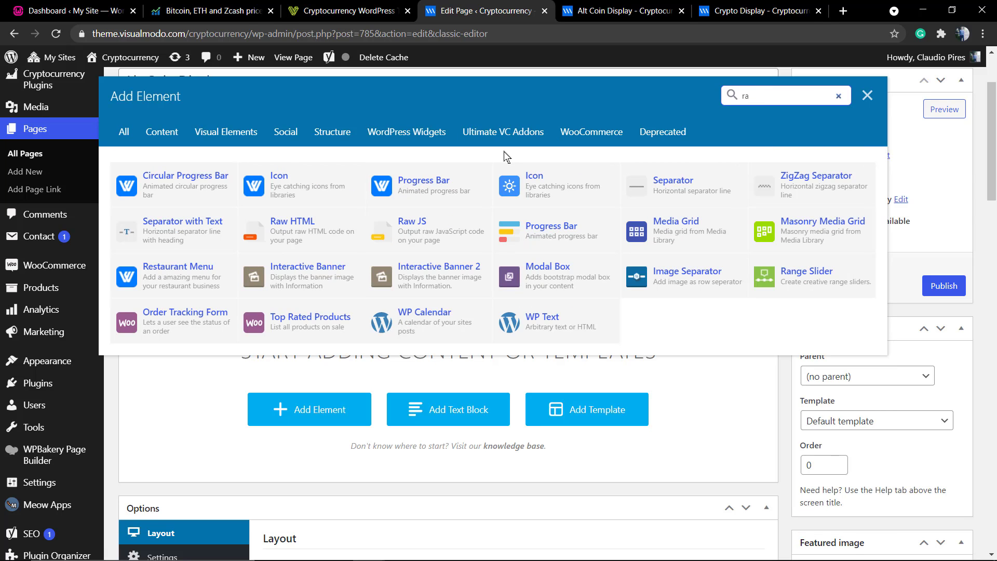
pyautogui.click(298, 234)
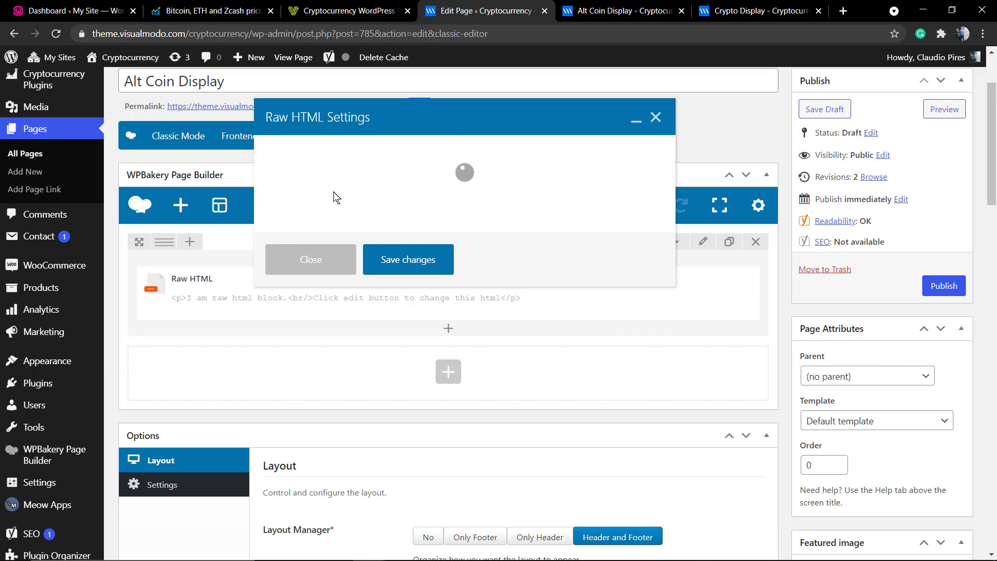
# - Replace the Raw HTML element's placeholder code with the copied chart script
pyautogui.click(403, 225)
pyautogui.hotkey('ctrl', 'a')
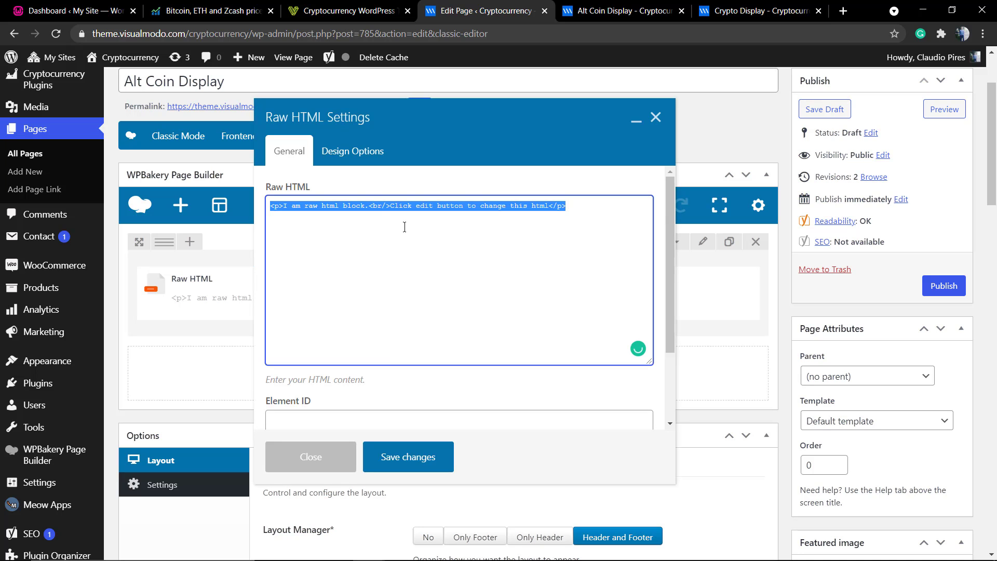
pyautogui.hotkey('ctrl', 'v')
pyautogui.click(380, 404)
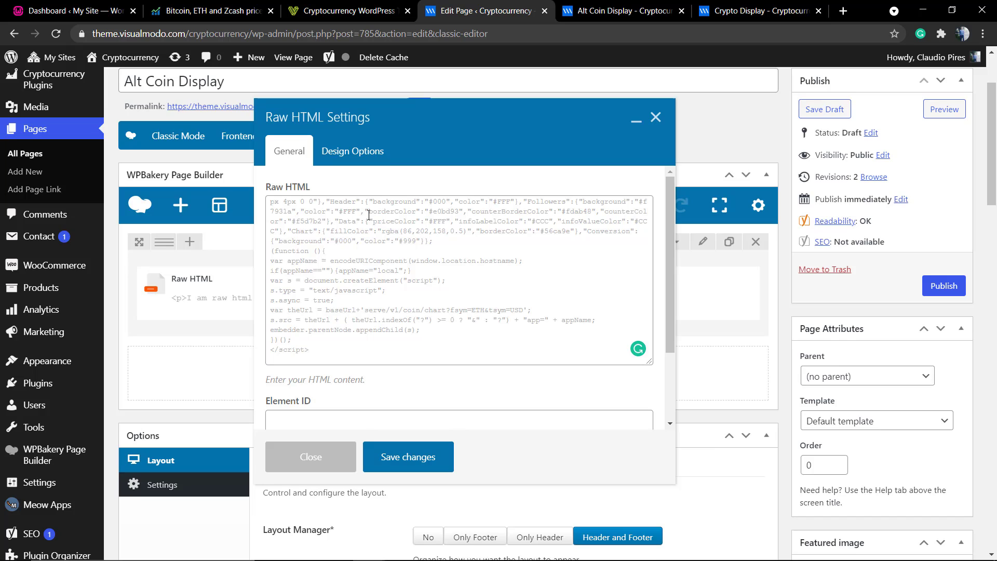
pyautogui.scroll(3, 445, 447)
pyautogui.scroll(-2, 395, 320)
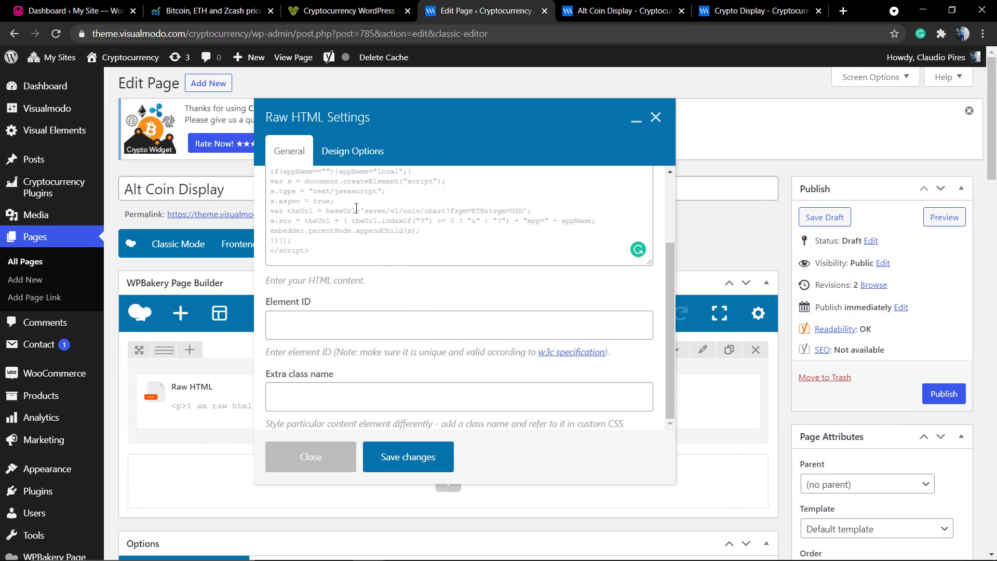
pyautogui.scroll(-2, 356, 208)
pyautogui.scroll(2, 372, 292)
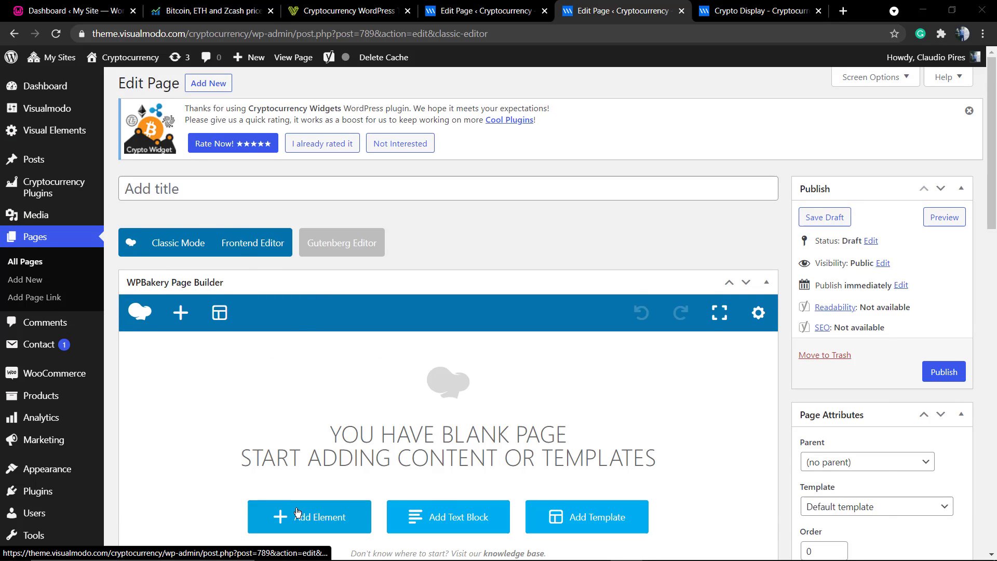
# - Add a Raw HTML element via the 'raw' search, paste the widget script, and save it
pyautogui.click(297, 512)
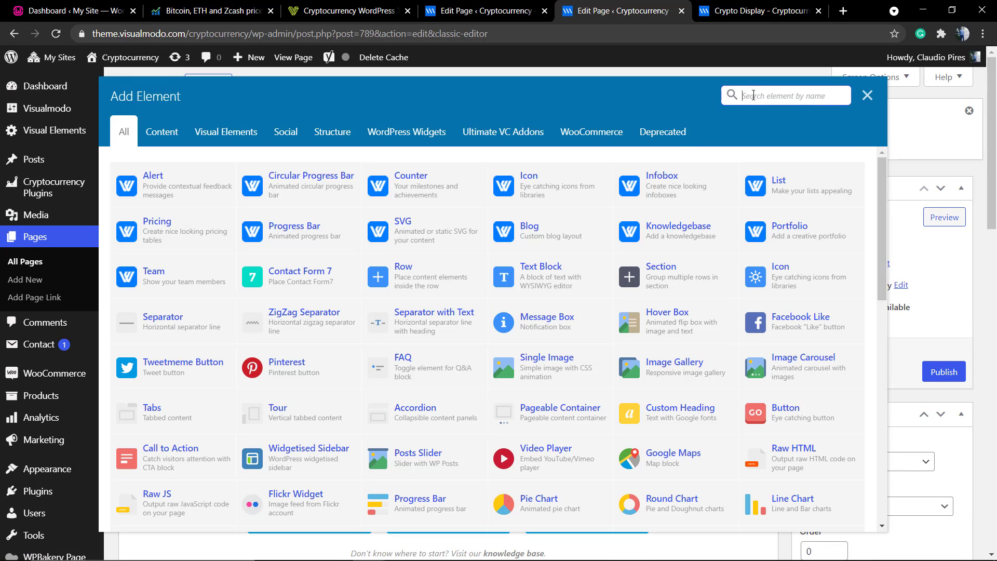
pyautogui.click(753, 96)
pyautogui.write('raw')
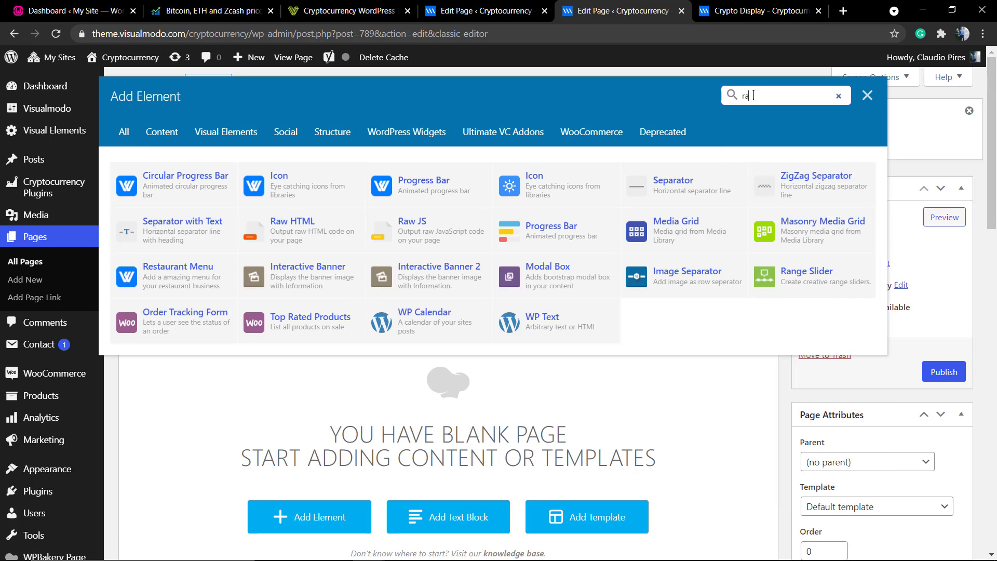
pyautogui.click(206, 186)
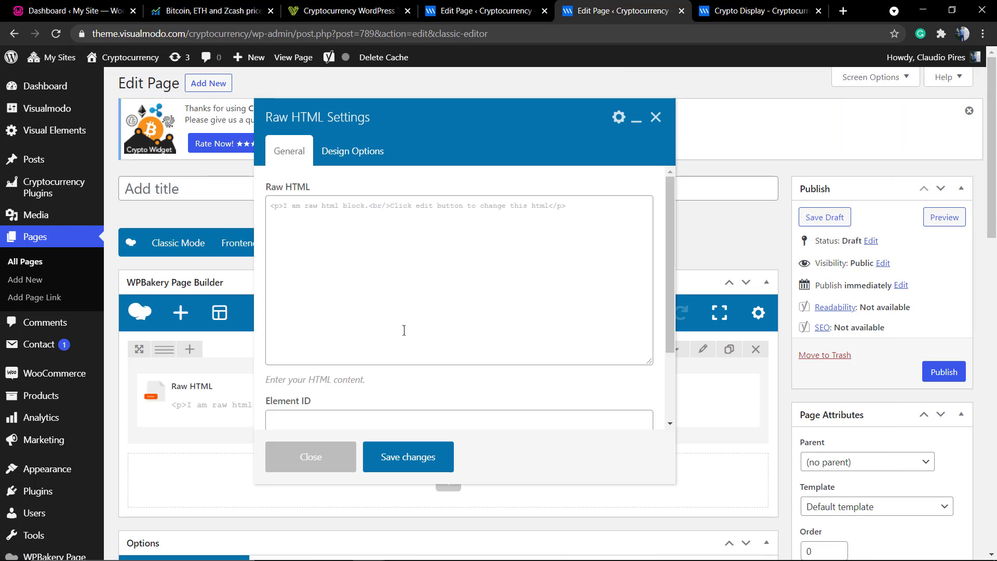
pyautogui.click(430, 241)
pyautogui.hotkey('ctrl', 'a')
pyautogui.hotkey('ctrl', 'v')
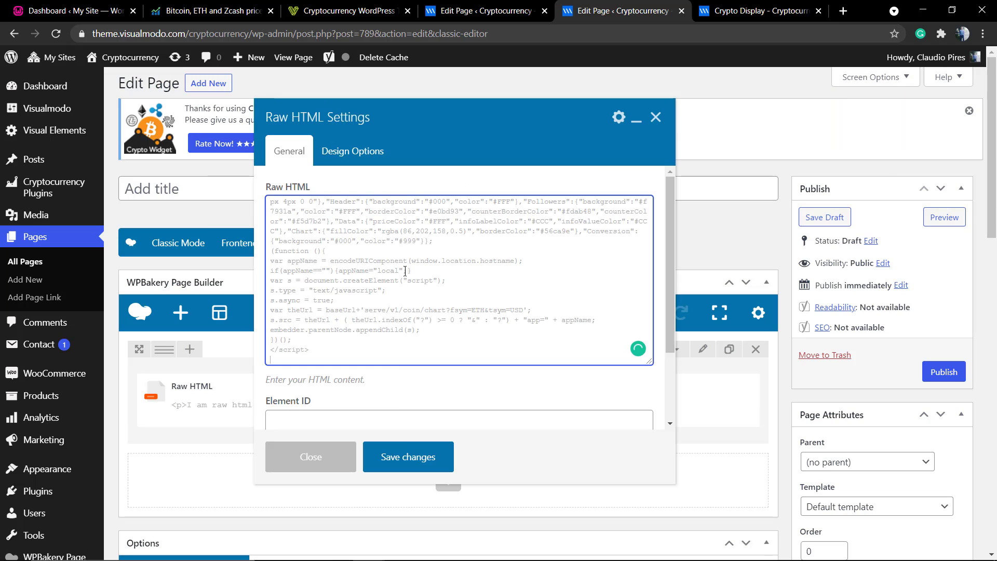
pyautogui.click(414, 457)
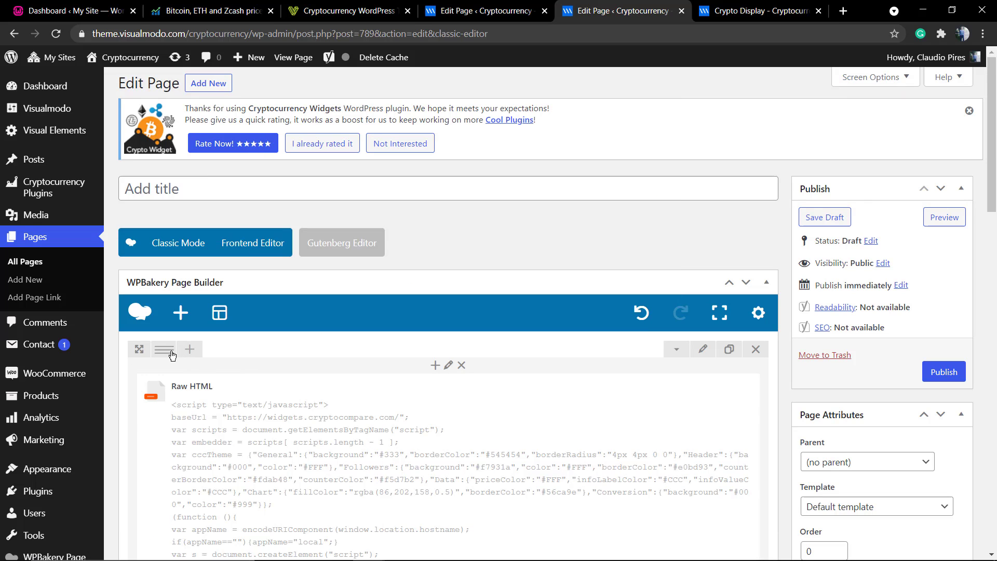
# - Switch the row to a 1/2+1/2 layout and copy the element into the right column
pyautogui.click(190, 354)
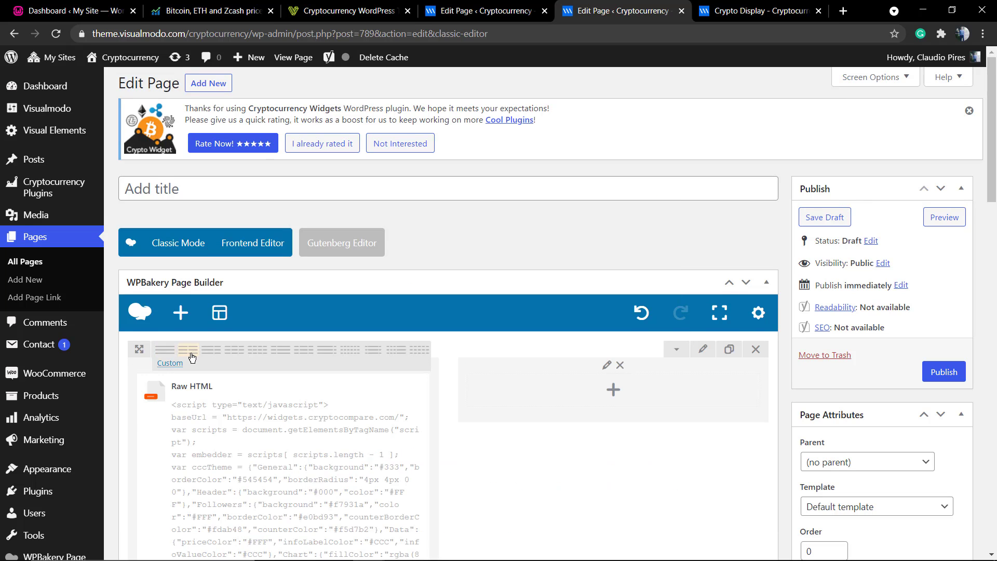
pyautogui.scroll(-2, 467, 311)
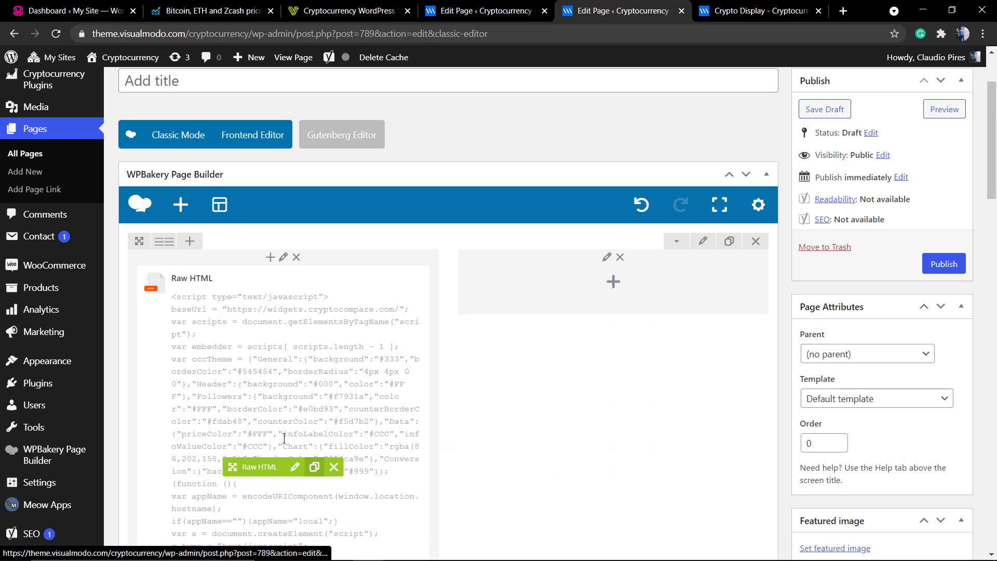
pyautogui.moveTo(260, 470)
pyautogui.mouseDown()
pyautogui.moveTo(424, 387)
pyautogui.moveTo(579, 290)
pyautogui.mouseUp()
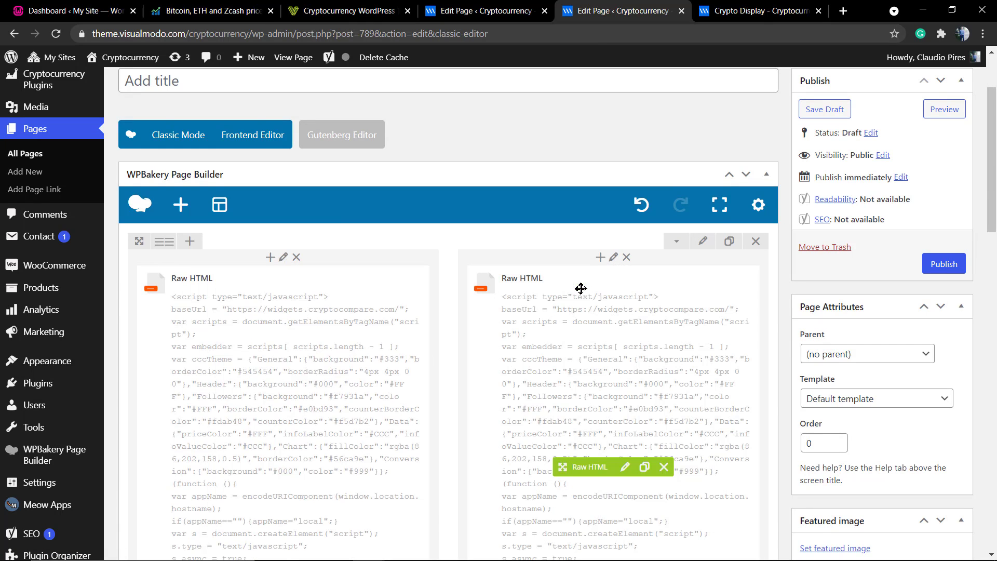
pyautogui.click(625, 466)
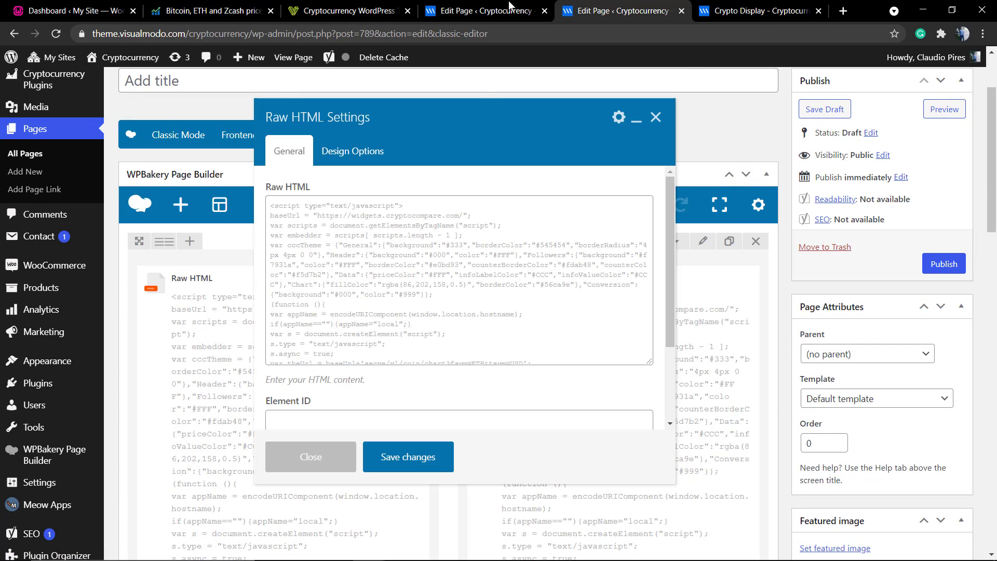
# - In the widget wizard, search 'x' and choose XRP as the chart's asset
pyautogui.click(309, 6)
pyautogui.click(234, 8)
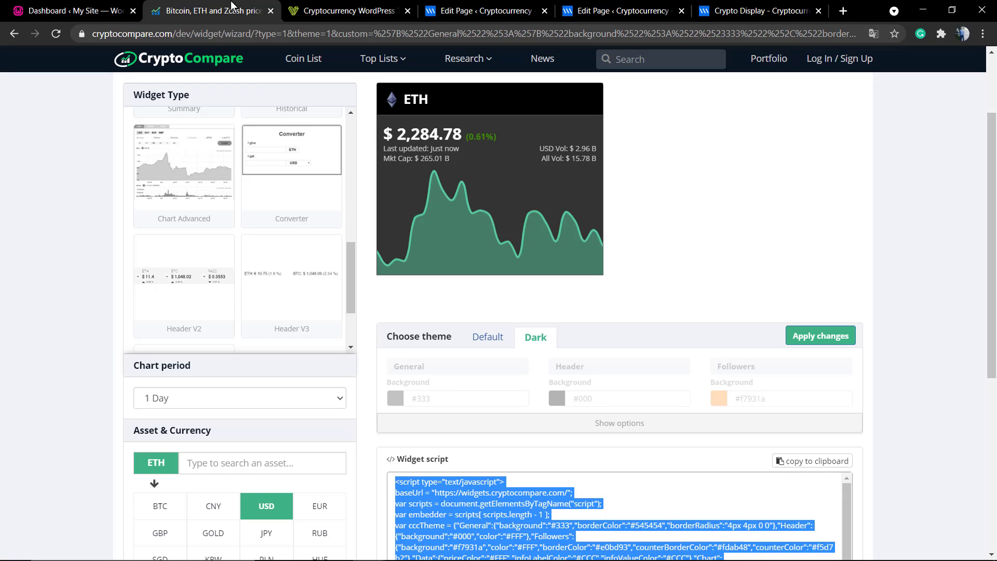
pyautogui.scroll(-7, 233, 297)
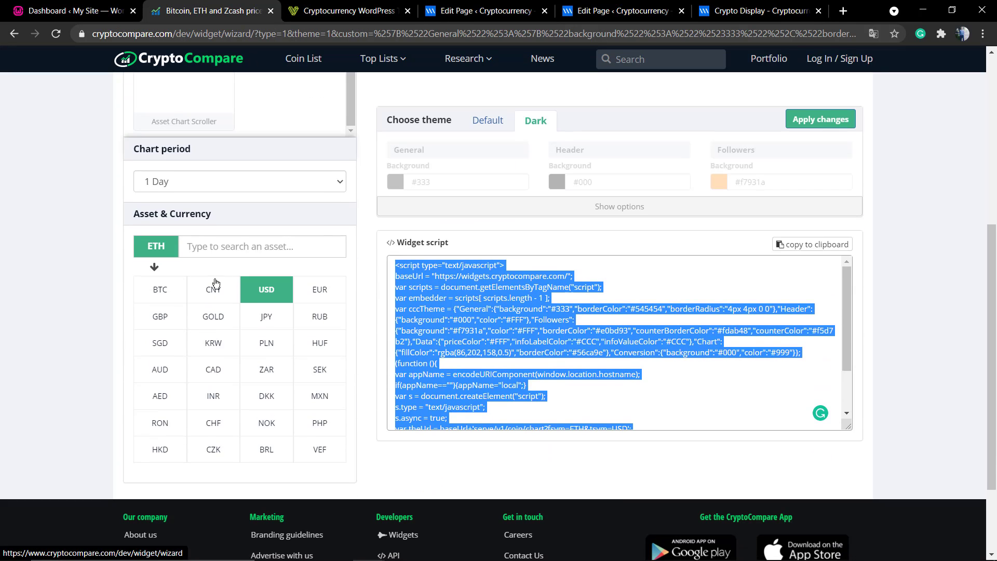
pyautogui.click(226, 251)
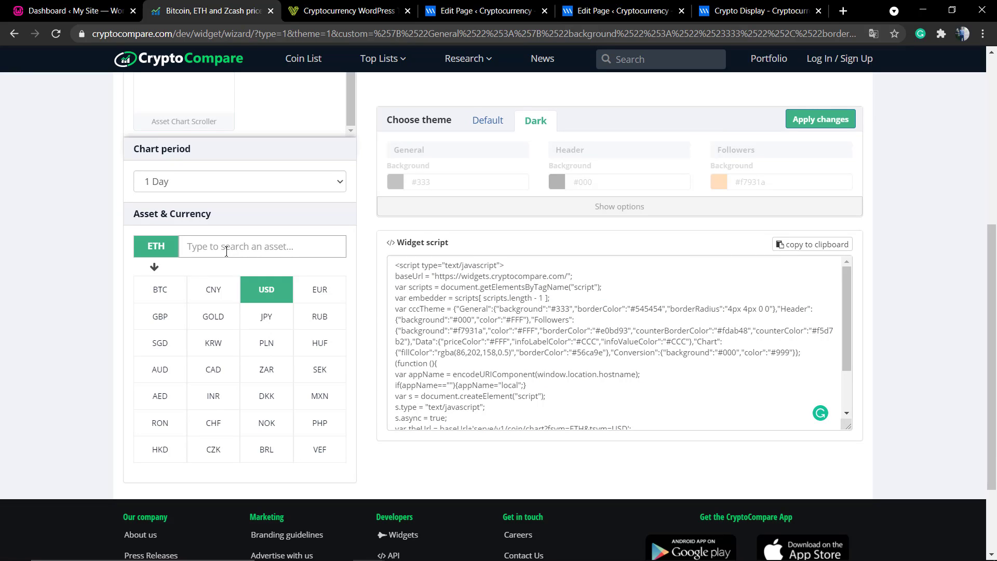
pyautogui.write('xrp')
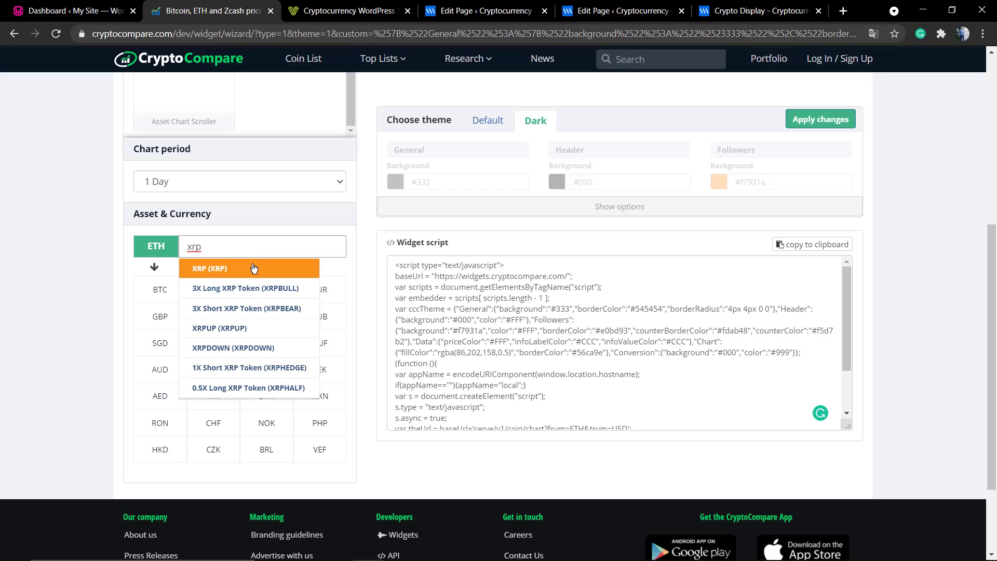
pyautogui.click(254, 268)
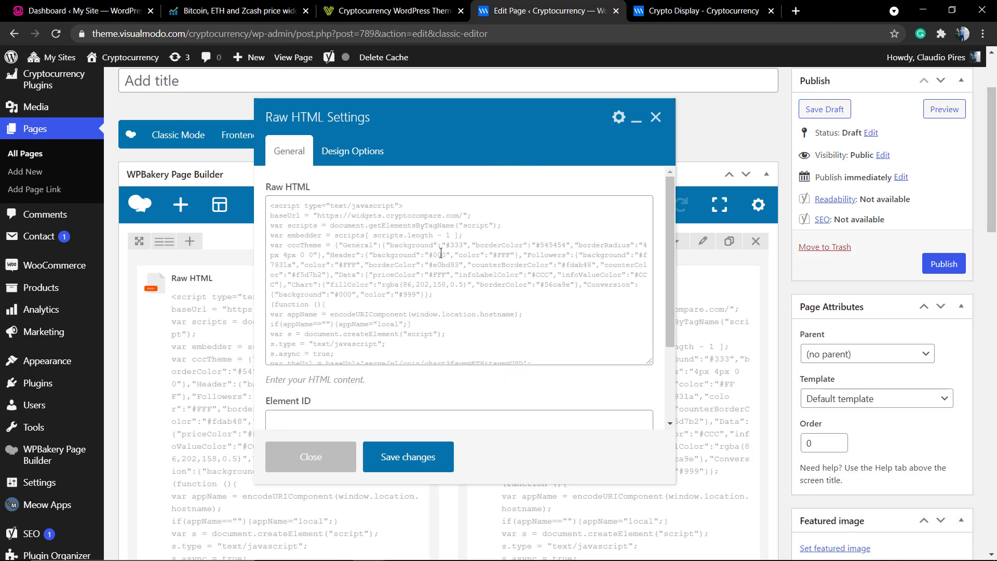
# - Replace the second Raw HTML element's ETH code with the XRP widget script and save
pyautogui.click(441, 253)
pyautogui.hotkey('ctrl', 'a')
pyautogui.write('<script type="text/javascript"> baseUrl = "https://widgets.cryptocompare.com/"; var scripts = document.getElementsByTagName("script"); var embedder = scripts[ scripts.length - 1 ]; (function (){ var appName = encodeURIComponent(window.location.hostname); if(appName==""){appName="local";} var s = document.createElement("script"); s.type = "text/javascript"; s.async = true; var theUrl = baseUrl+\'serve/v1/coin/chart?fsym=XRP&tsym=USD\'; s.src = theUrl + ( theUrl.indexOf("?") >= 0 ? "&" : "?") + "app=" + appName; embedder.parentNode.appendChild(s); })(); </script>')
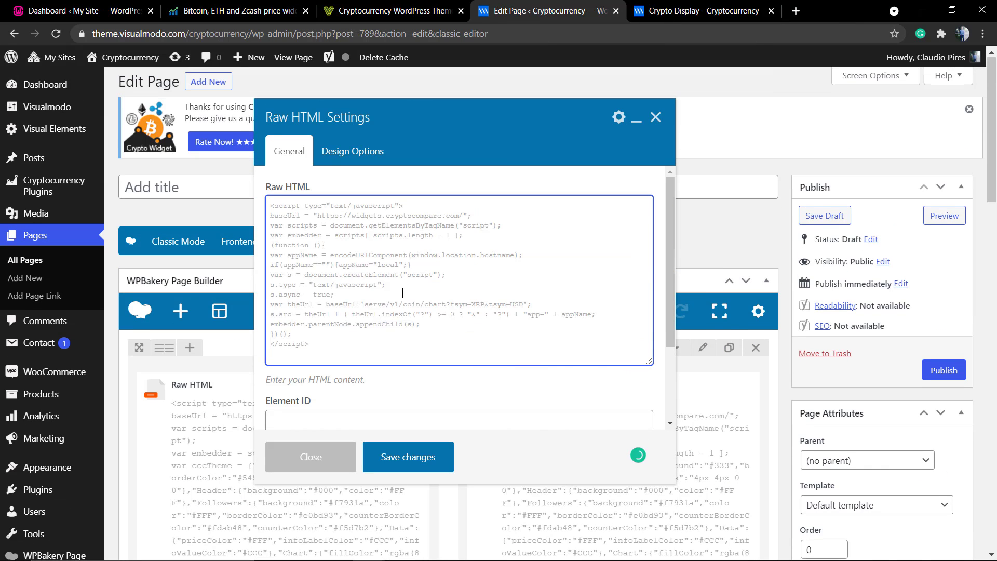
pyautogui.click(411, 457)
pyautogui.scroll(-2, 468, 356)
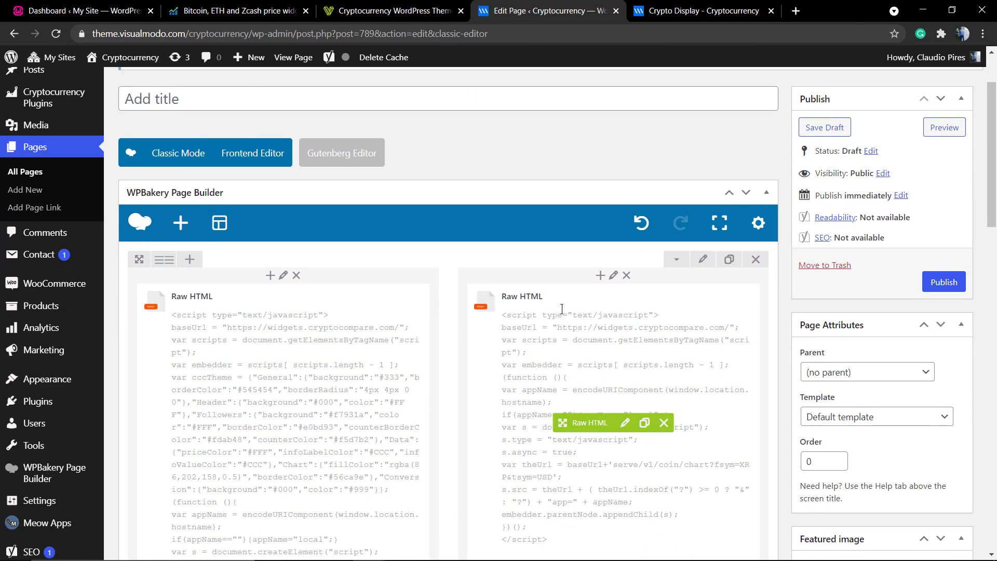
pyautogui.scroll(2, 562, 309)
# - Give the two-column row 65px top padding and 40 bottom padding in Design Options
pyautogui.click(703, 349)
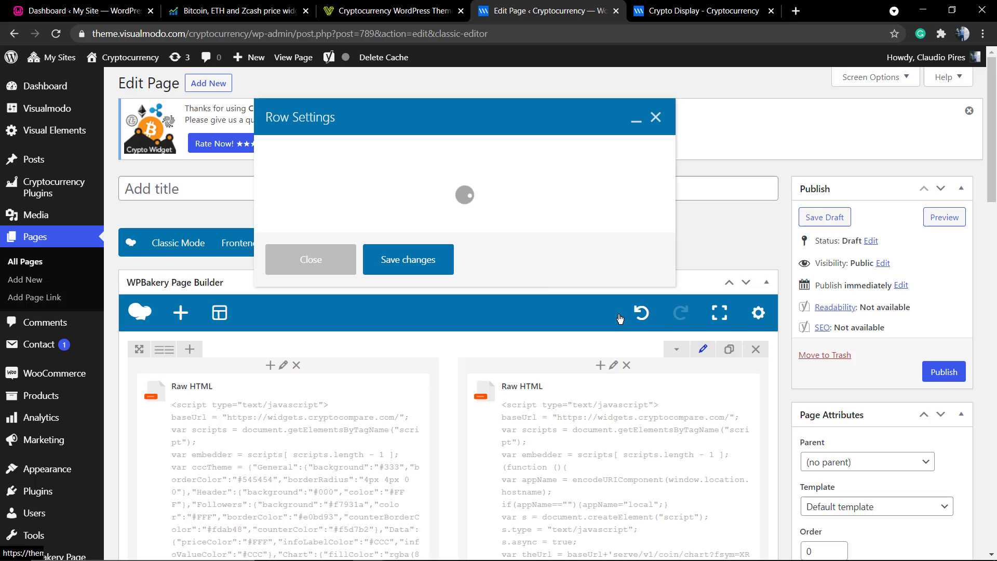
pyautogui.click(353, 155)
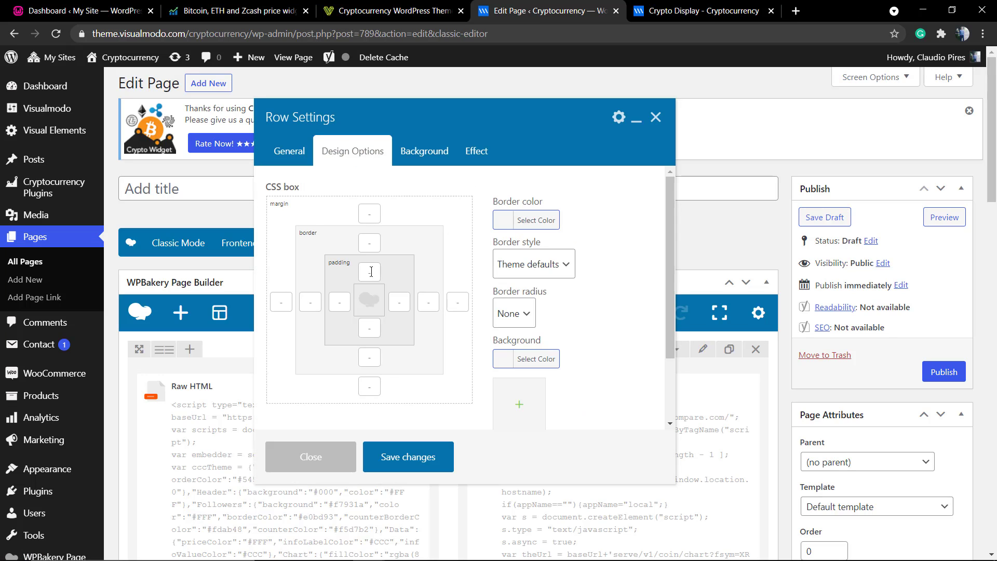
pyautogui.click(371, 272)
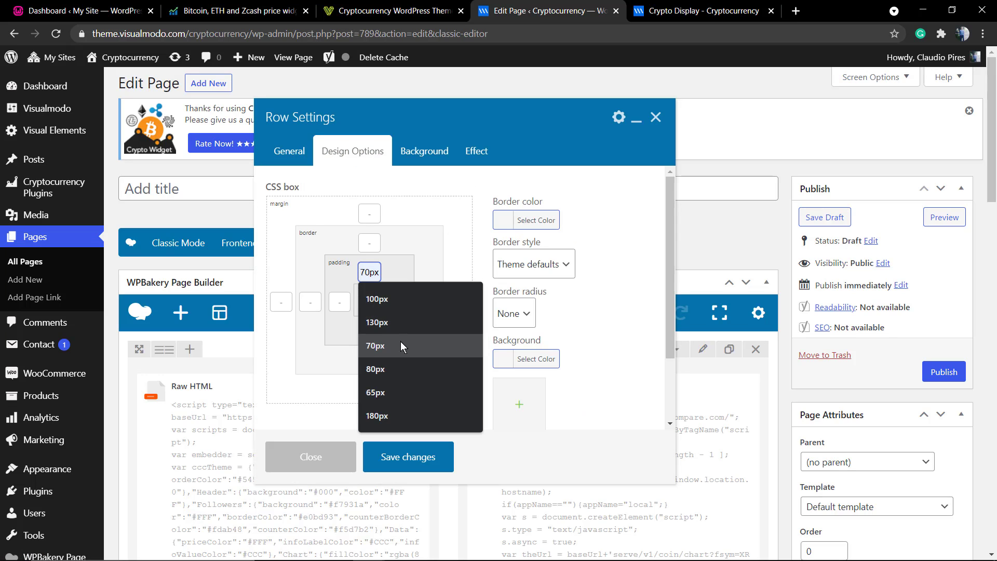
pyautogui.click(397, 393)
pyautogui.click(369, 326)
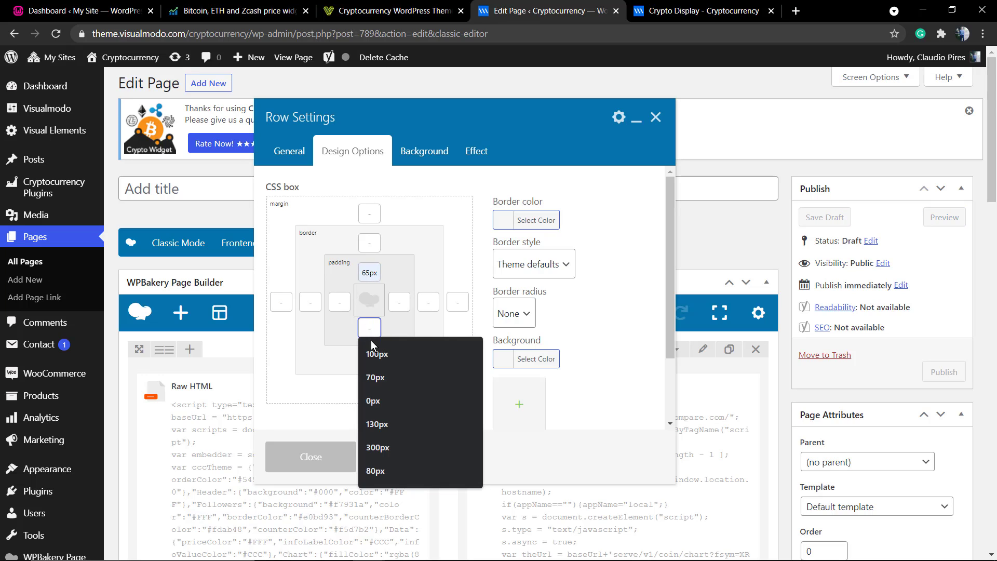
pyautogui.write('40')
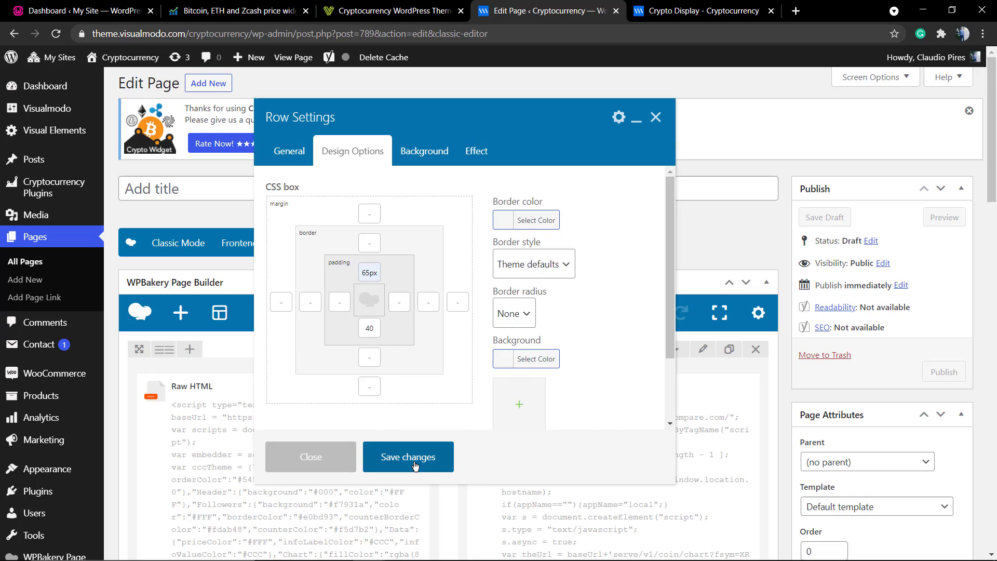
pyautogui.click(402, 456)
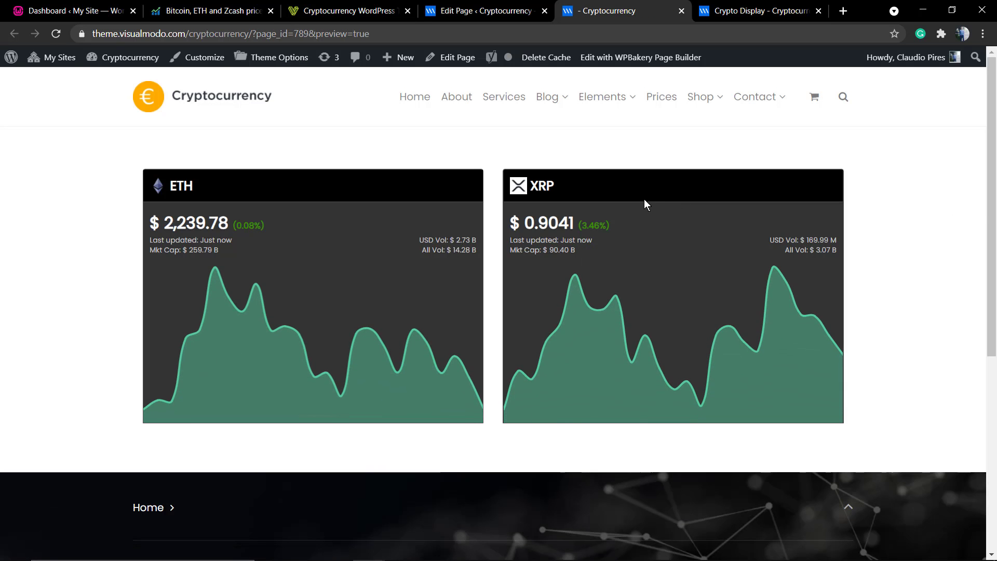
# - Switch back from the page preview to the CryptoCompare widget wizard tab
pyautogui.hotkey('ctrl', '2')
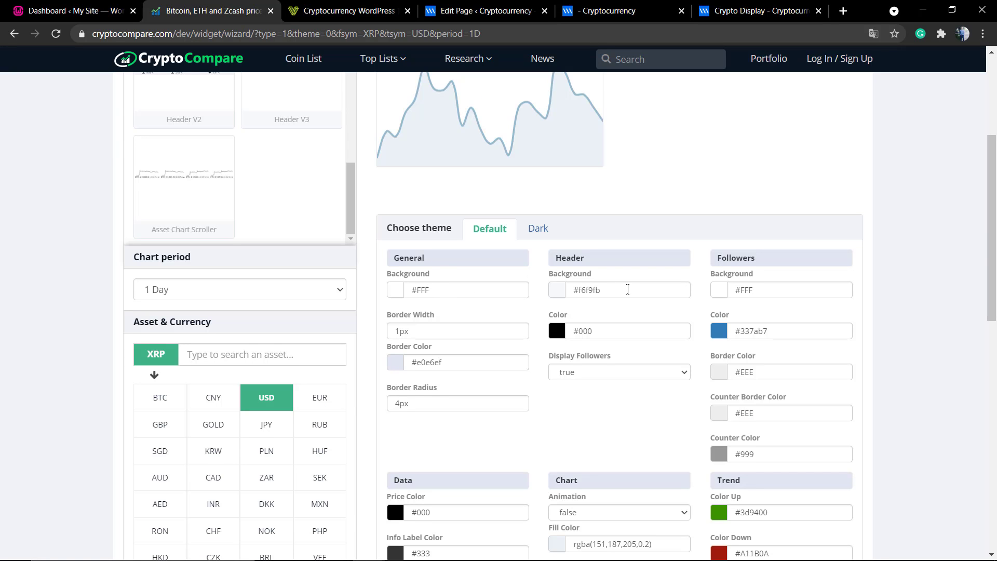
# - Review the dark XRP chart's colour settings and click into the Followers colour value
pyautogui.scroll(-5, 628, 289)
pyautogui.scroll(8, 628, 290)
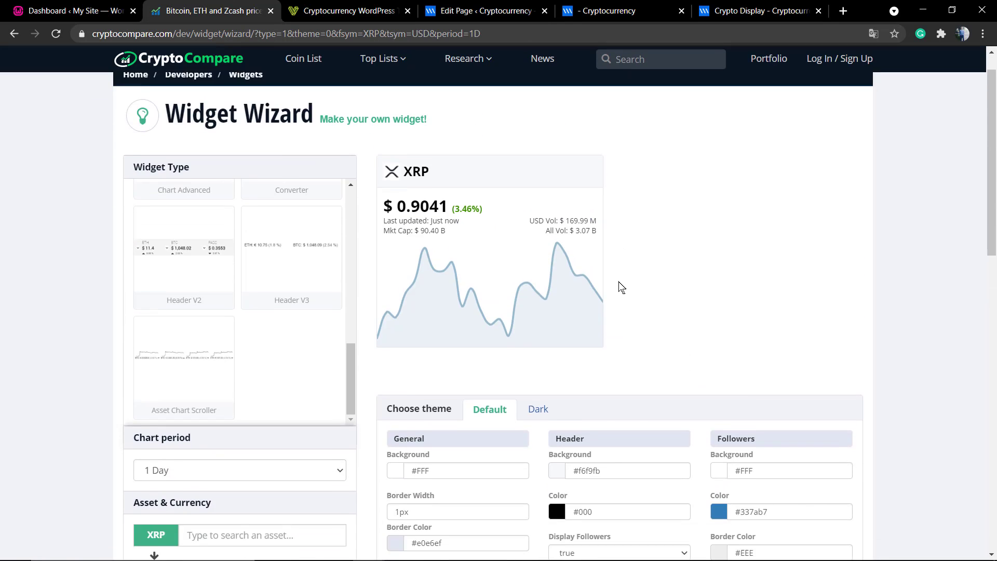
pyautogui.scroll(-5, 622, 287)
pyautogui.scroll(2, 556, 281)
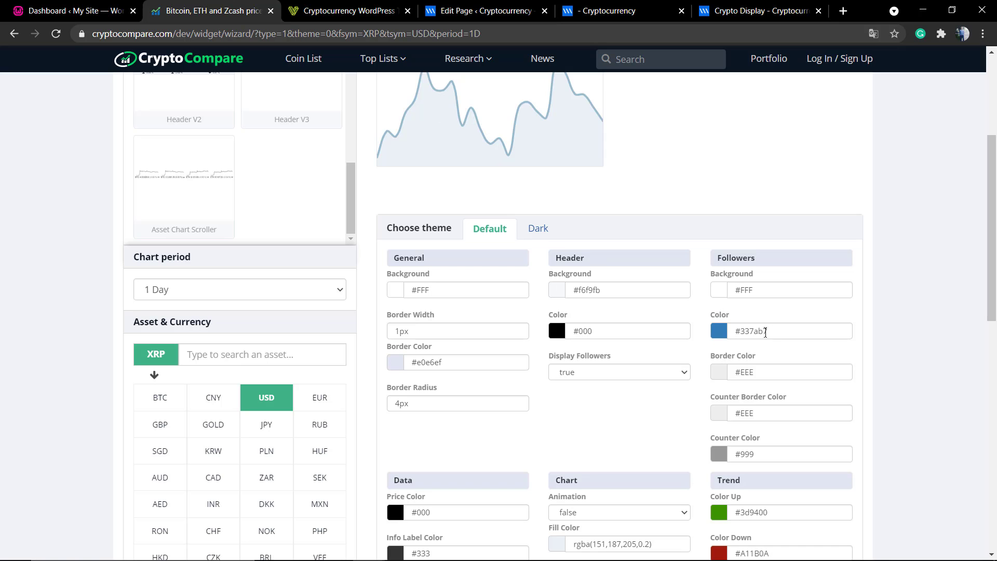
pyautogui.click(759, 332)
pyautogui.scroll(-6, 722, 332)
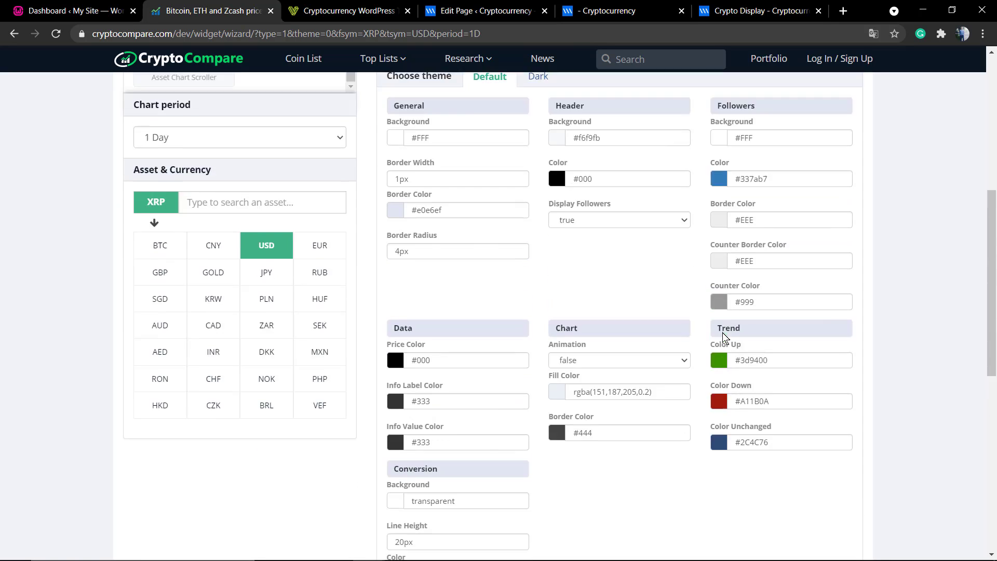
pyautogui.scroll(-4, 722, 332)
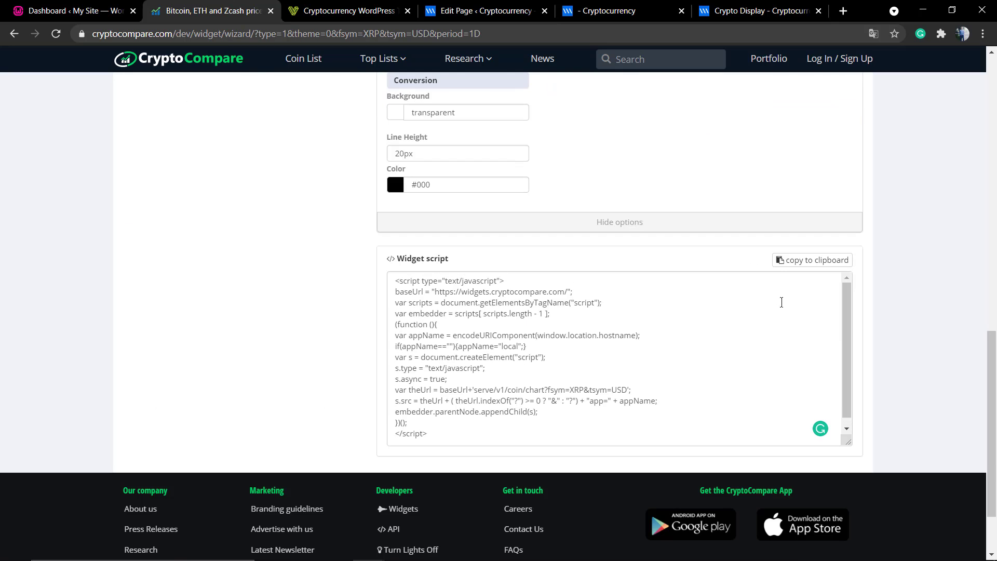
pyautogui.scroll(6, 779, 300)
pyautogui.scroll(4, 754, 243)
# - Select the Followers colour code 337ab7, then return to the top of the wizard
pyautogui.click(773, 331)
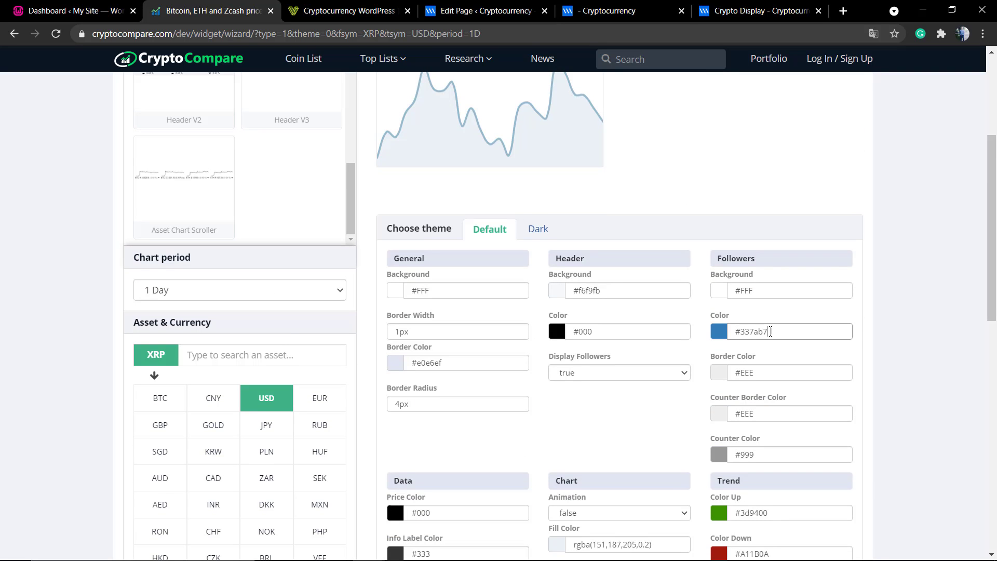
pyautogui.doubleClick(758, 331)
pyautogui.click(719, 335)
pyautogui.doubleClick(751, 332)
pyautogui.scroll(4, 587, 328)
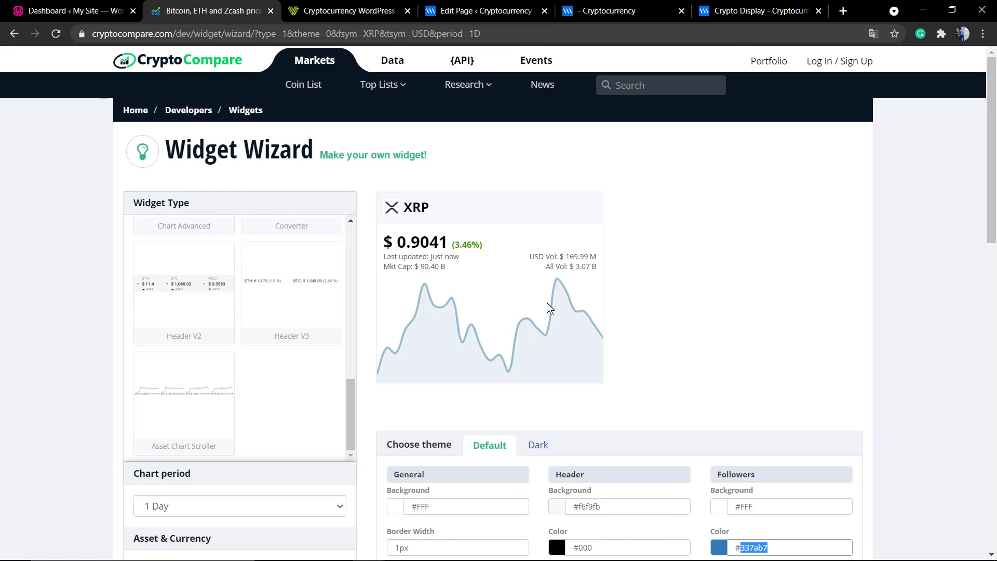
pyautogui.click(348, 10)
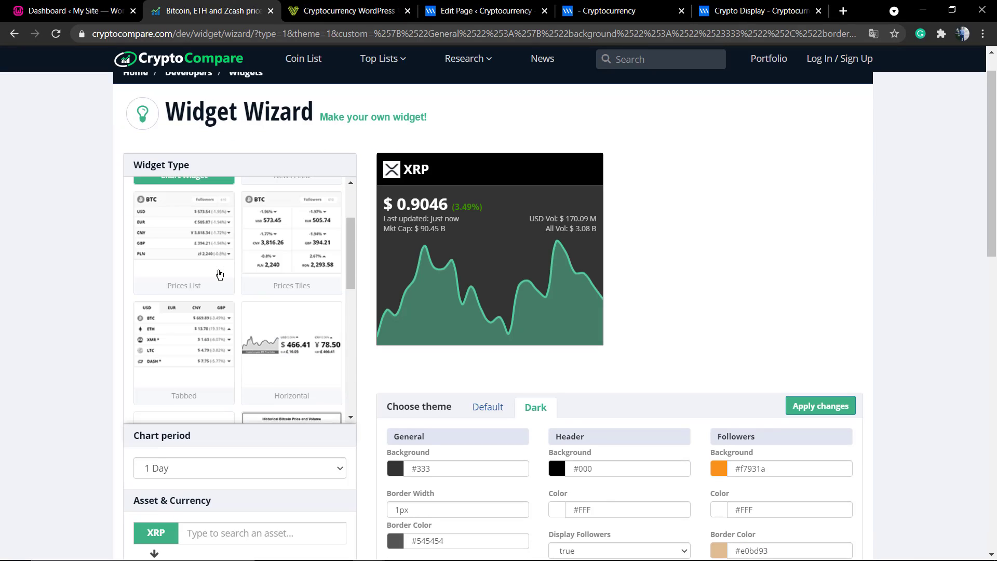
# - Preview the News Feed widget type and scroll through its news list
pyautogui.scroll(3, 220, 274)
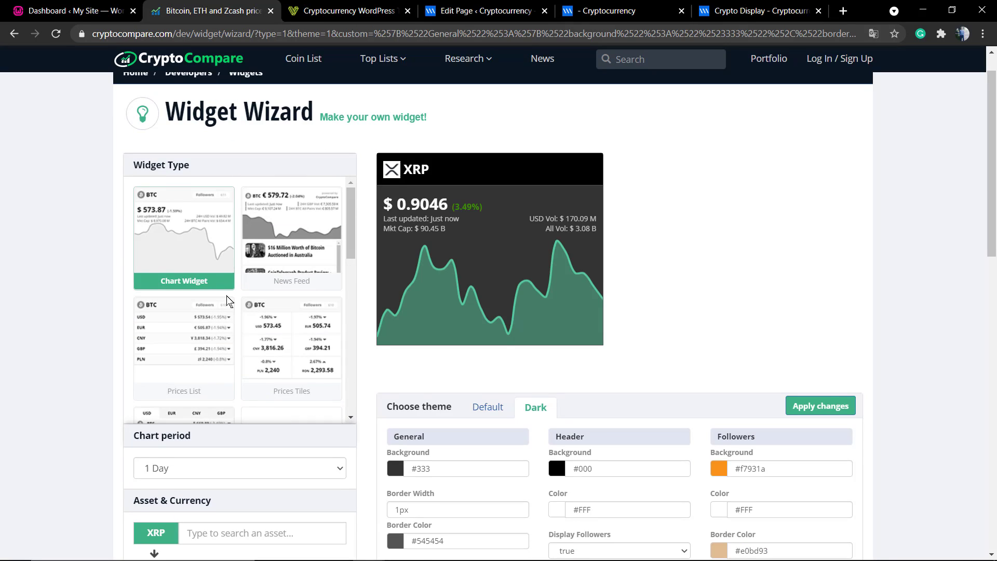
pyautogui.click(293, 296)
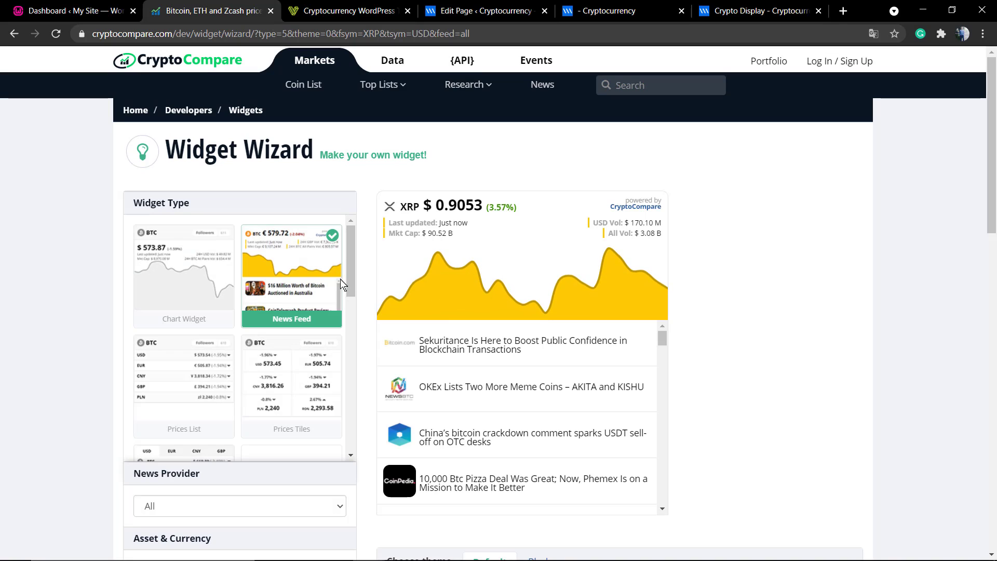
pyautogui.scroll(-4, 287, 289)
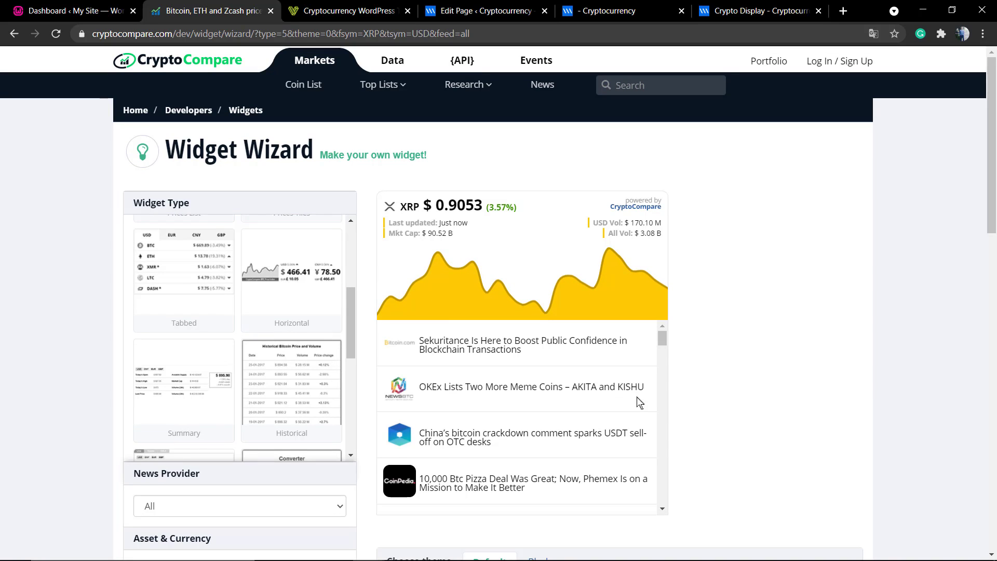
pyautogui.scroll(-2, 756, 400)
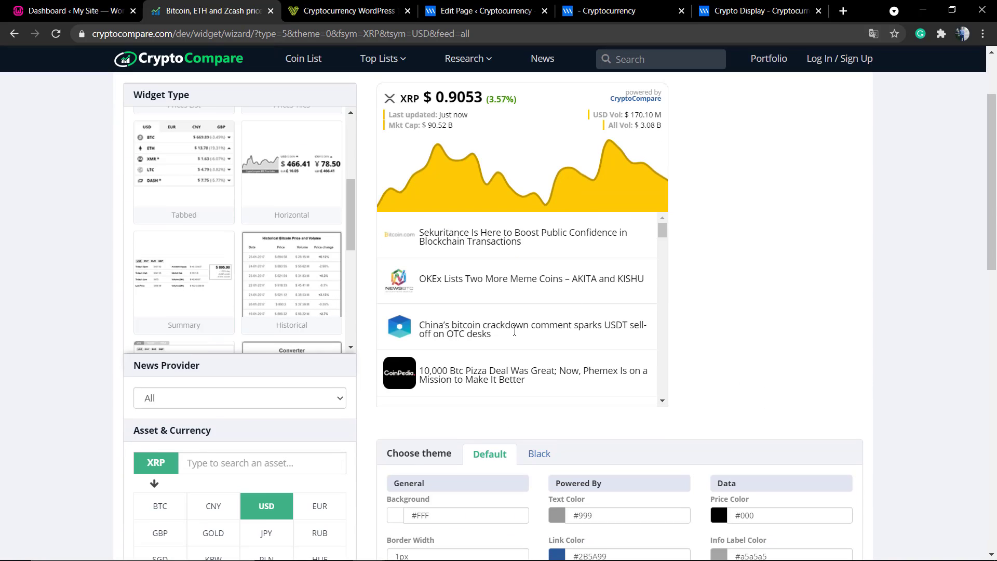
pyautogui.scroll(-3, 514, 332)
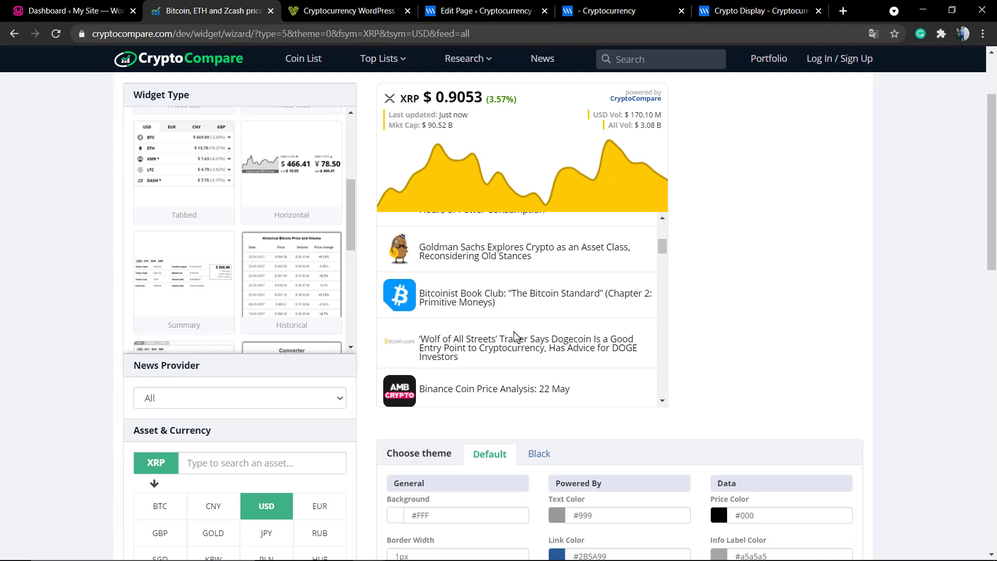
# - Switch to the Historical widget showing the XRP price and volume table
pyautogui.click(271, 285)
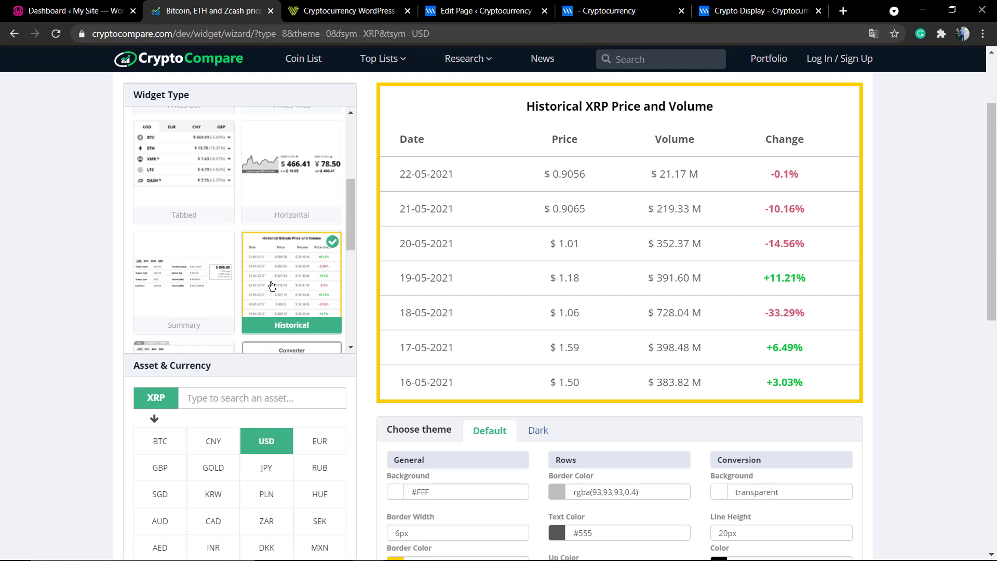
pyautogui.scroll(2, 272, 286)
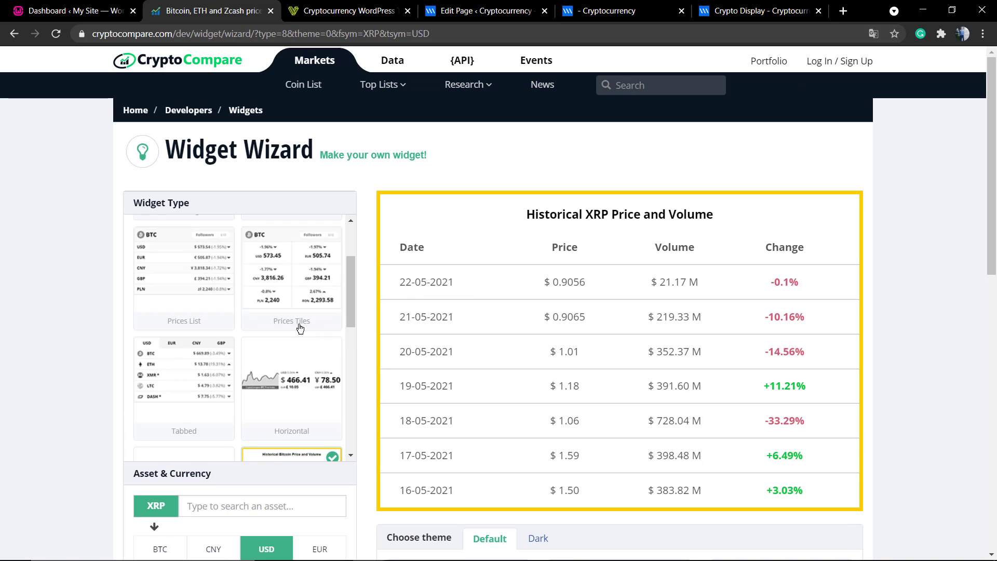
pyautogui.scroll(-2, 223, 333)
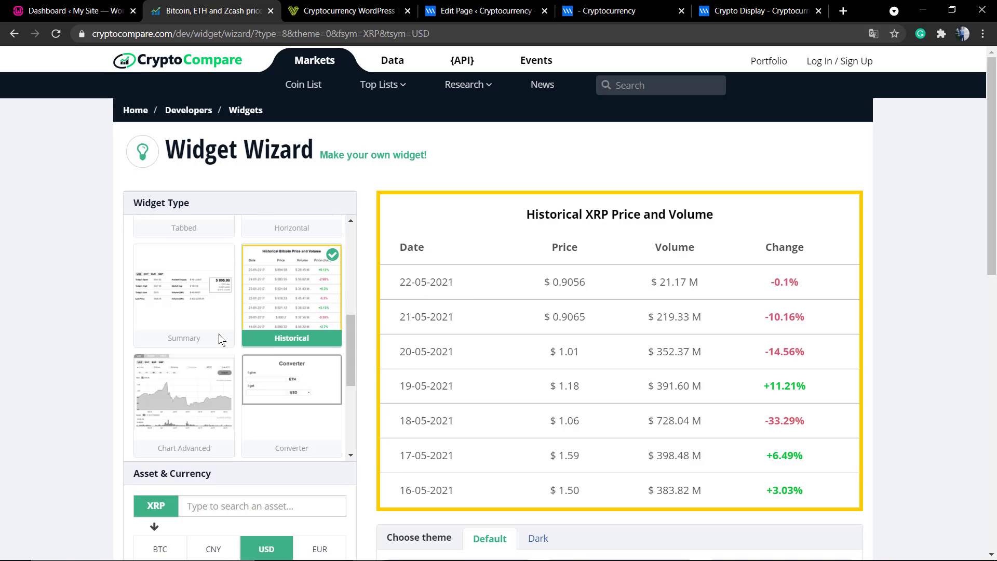
# - Choose Chart Advanced and review the XRP line chart in USD, EUR, CNY and GBP
pyautogui.click(183, 384)
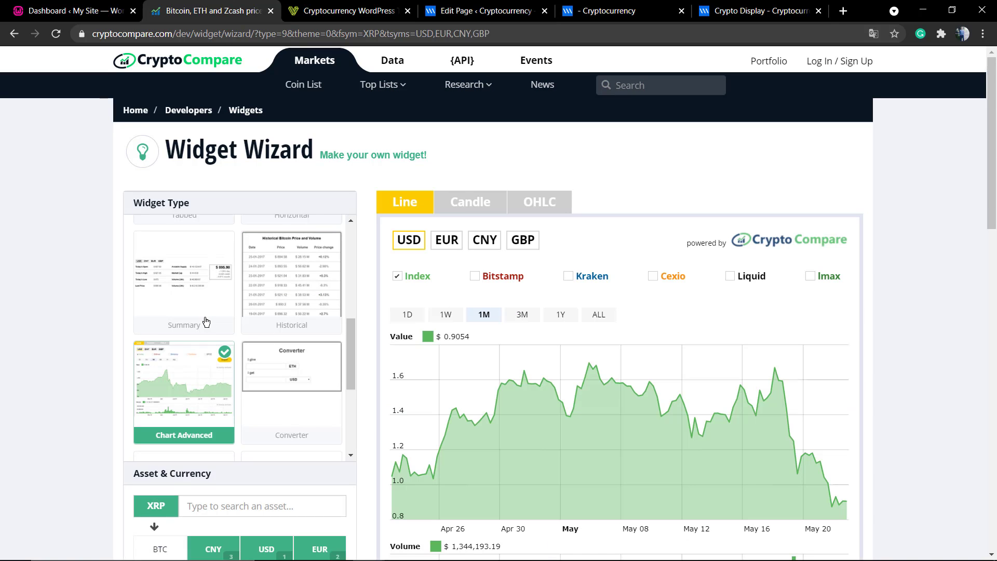
pyautogui.scroll(-5, 207, 320)
pyautogui.scroll(-4, 486, 318)
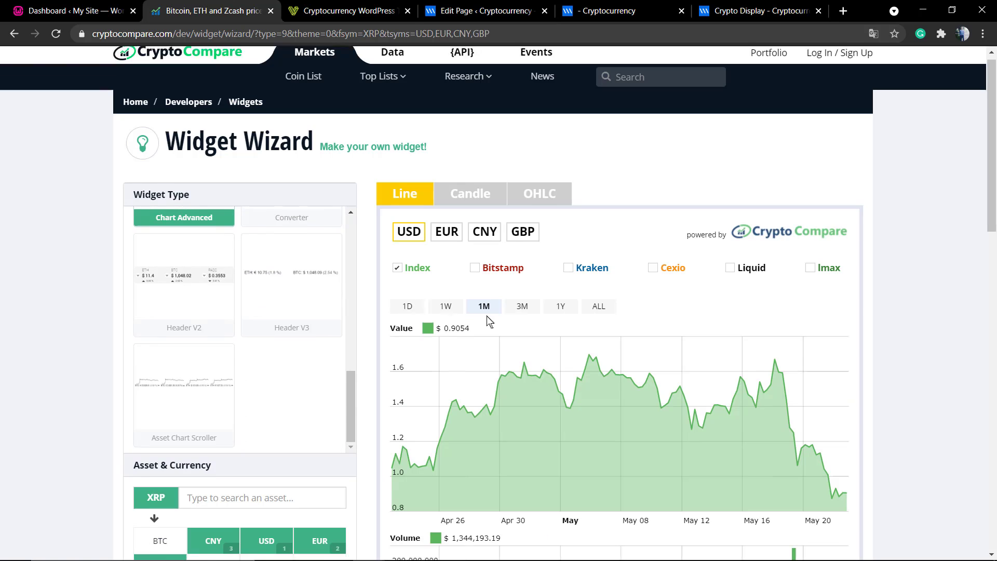
pyautogui.scroll(-11, 540, 273)
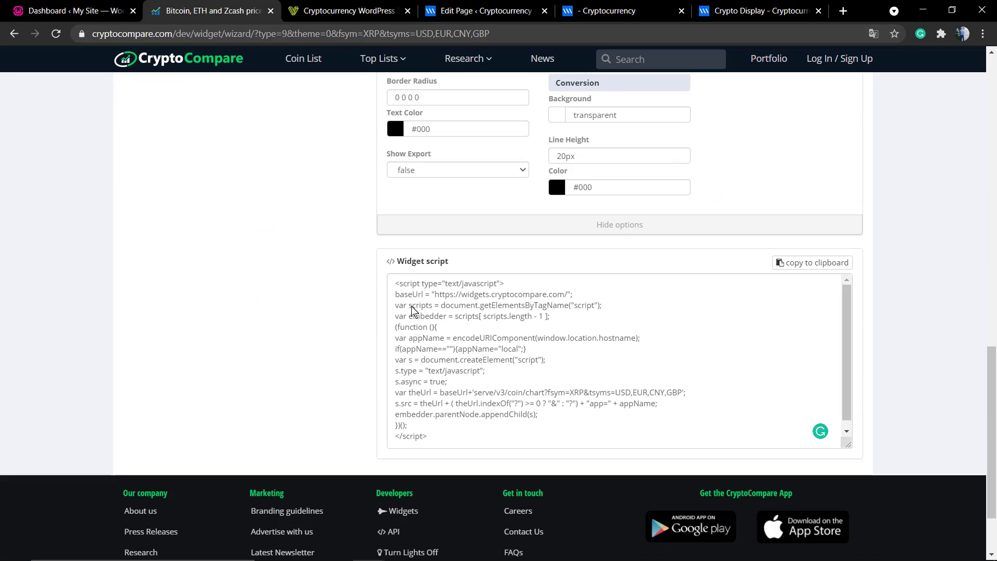
pyautogui.scroll(10, 538, 353)
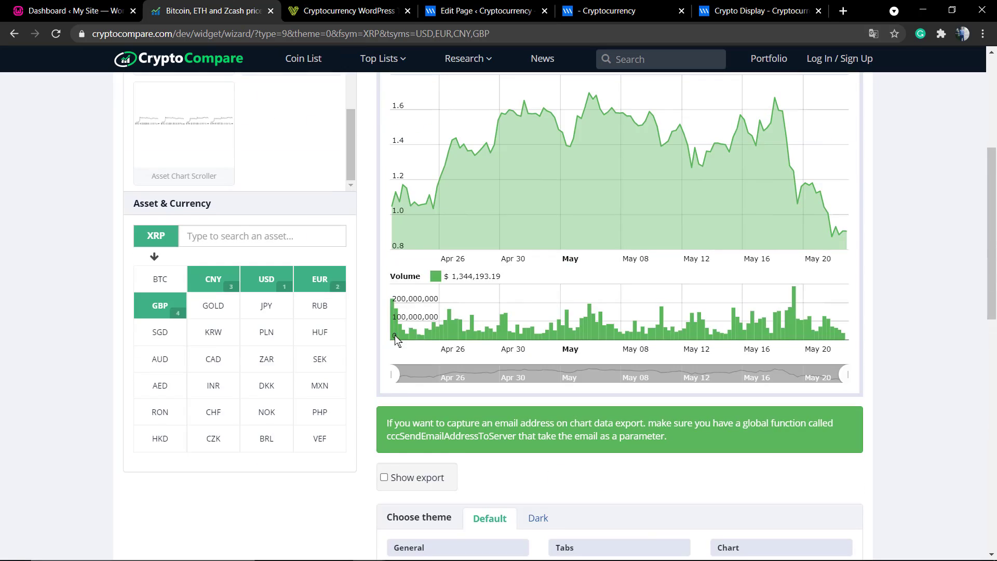
pyautogui.scroll(4, 485, 250)
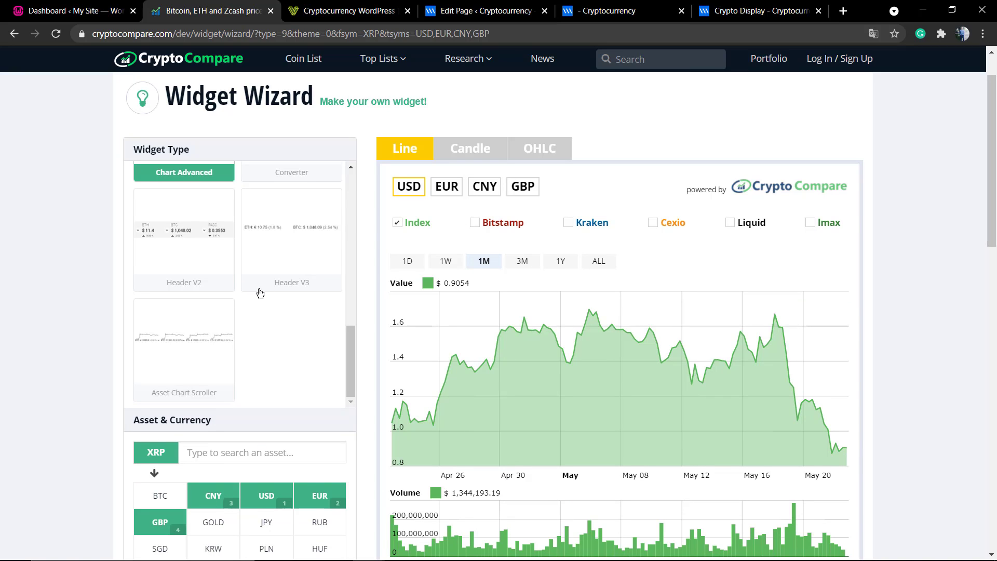
pyautogui.scroll(-4, 260, 294)
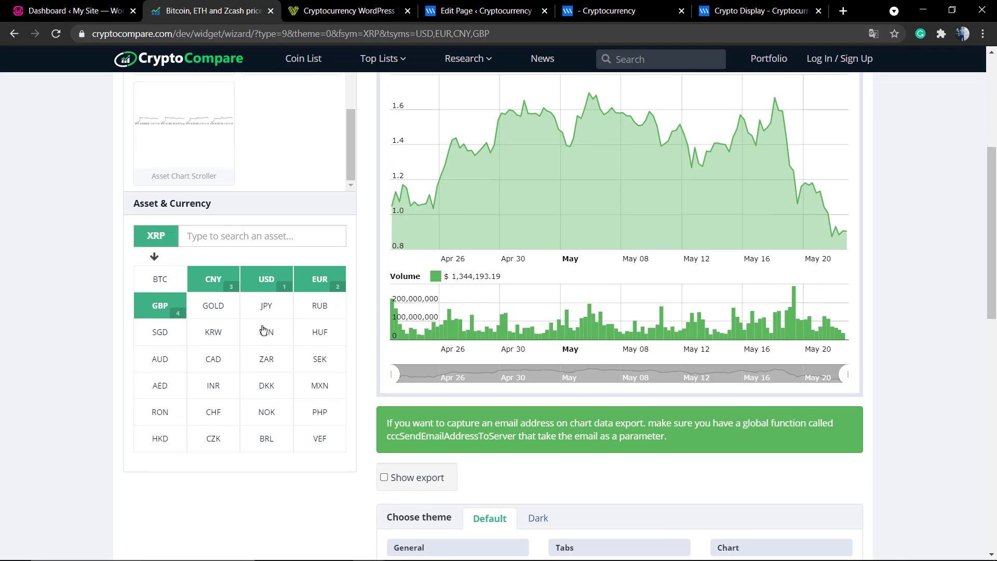
pyautogui.scroll(-5, 541, 323)
pyautogui.scroll(10, 525, 327)
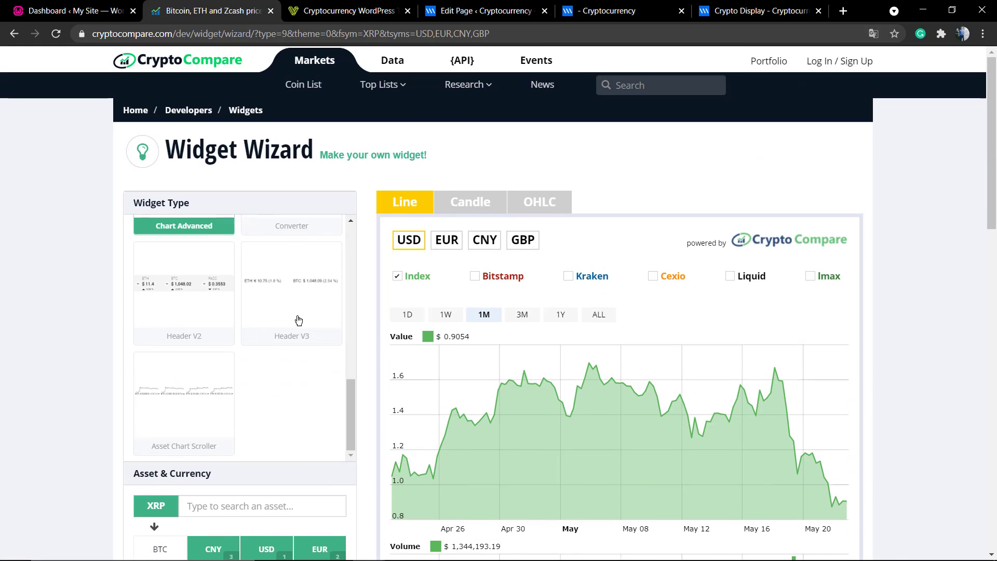
pyautogui.scroll(5, 270, 322)
pyautogui.scroll(-2, 218, 312)
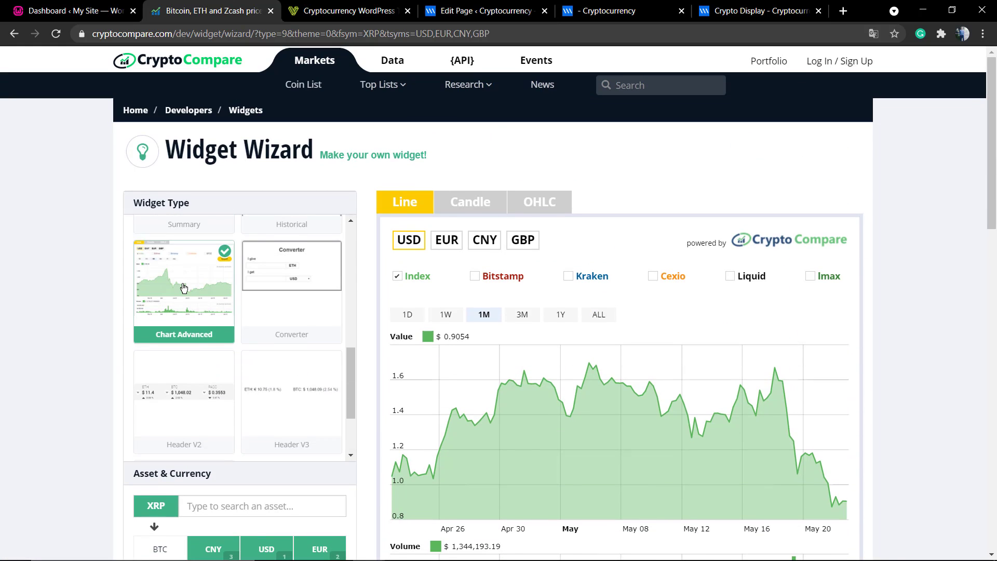
# - Switch the widget type to the XRP-to-USD Converter
pyautogui.click(285, 290)
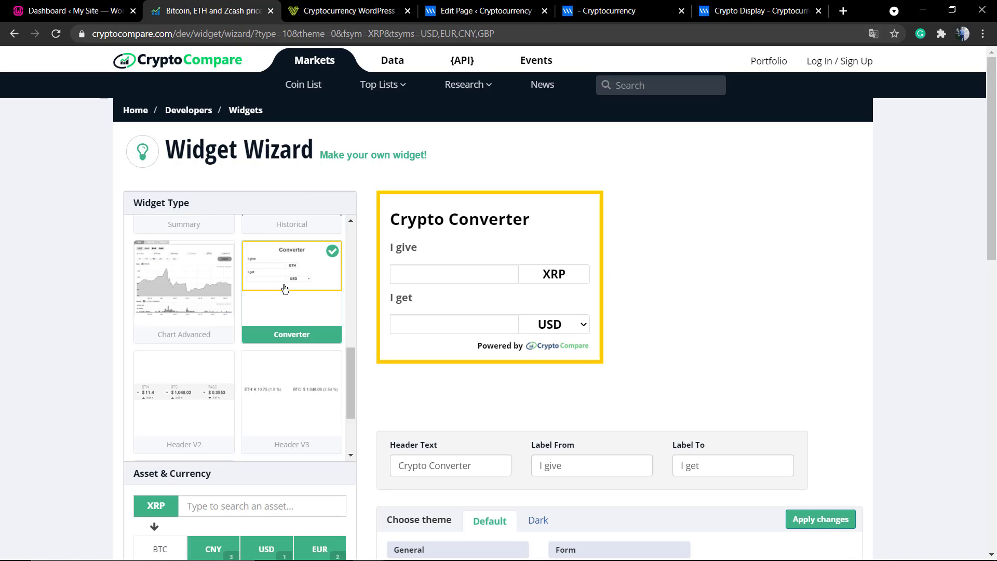
pyautogui.scroll(-2, 317, 280)
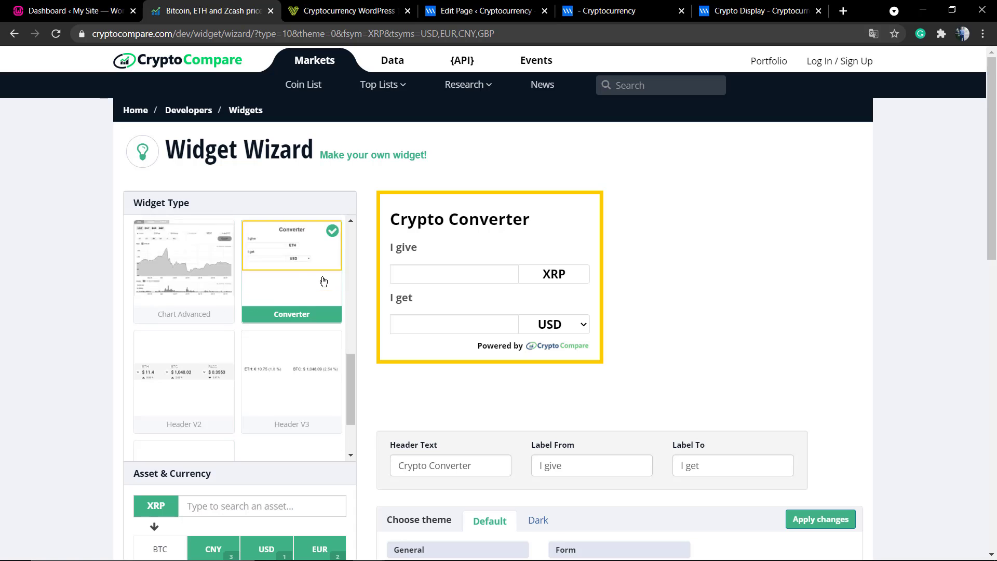
pyautogui.scroll(-12, 498, 328)
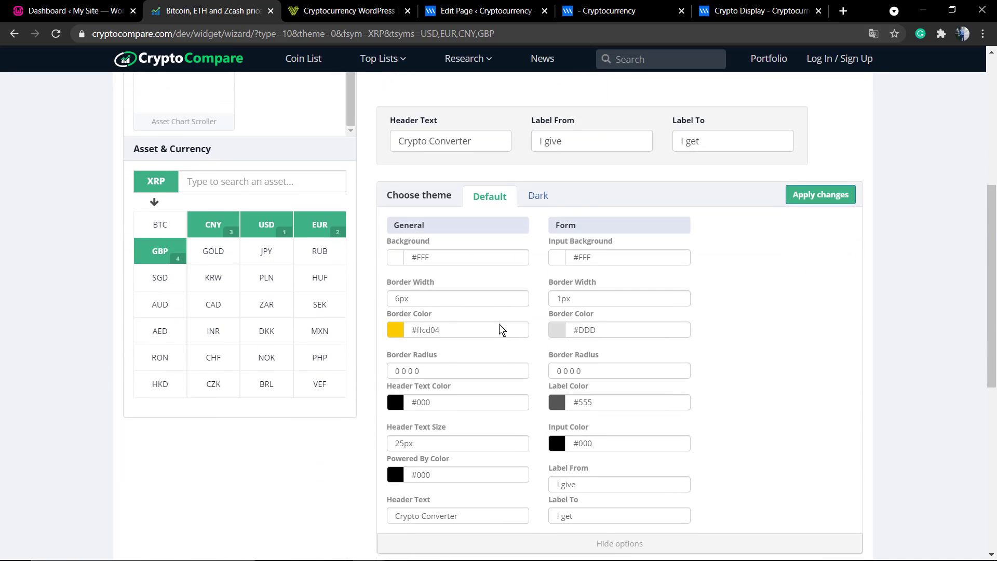
# - Select and copy the Converter's widget script, then leave the wizard
pyautogui.click(500, 328)
pyautogui.hotkey('ctrl', 'a')
pyautogui.click(500, 328)
pyautogui.hotkey('ctrl', 'a')
pyautogui.hotkey('ctrl', 'c')
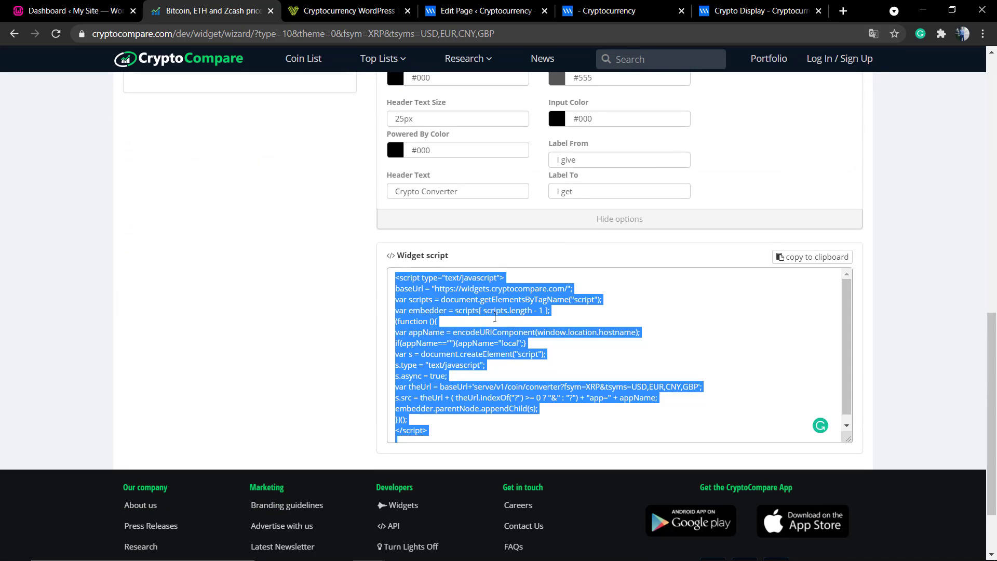
pyautogui.click(387, 9)
# - Replace the right Raw HTML element's code with the pasted converter script and save
pyautogui.click(498, 7)
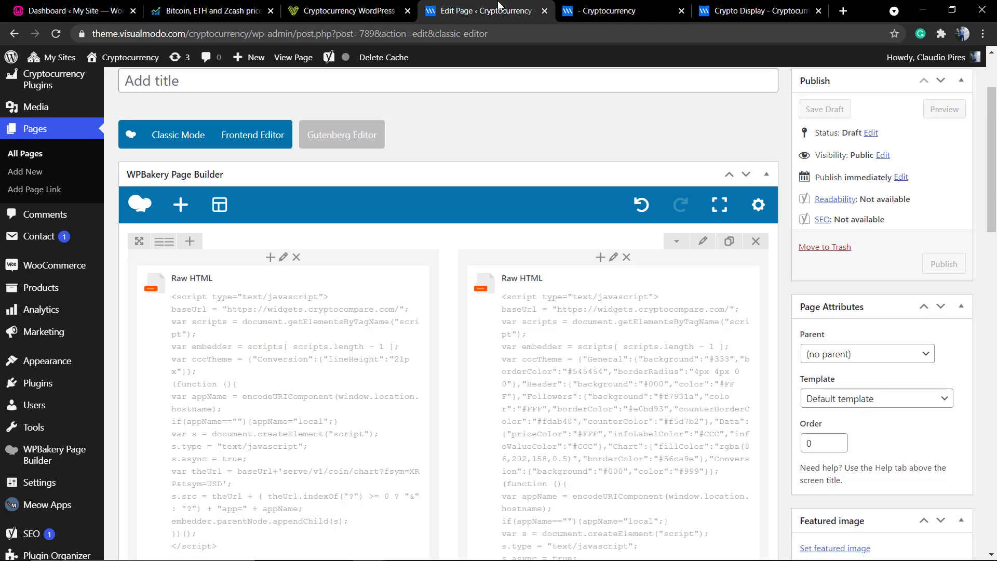
pyautogui.moveTo(293, 421)
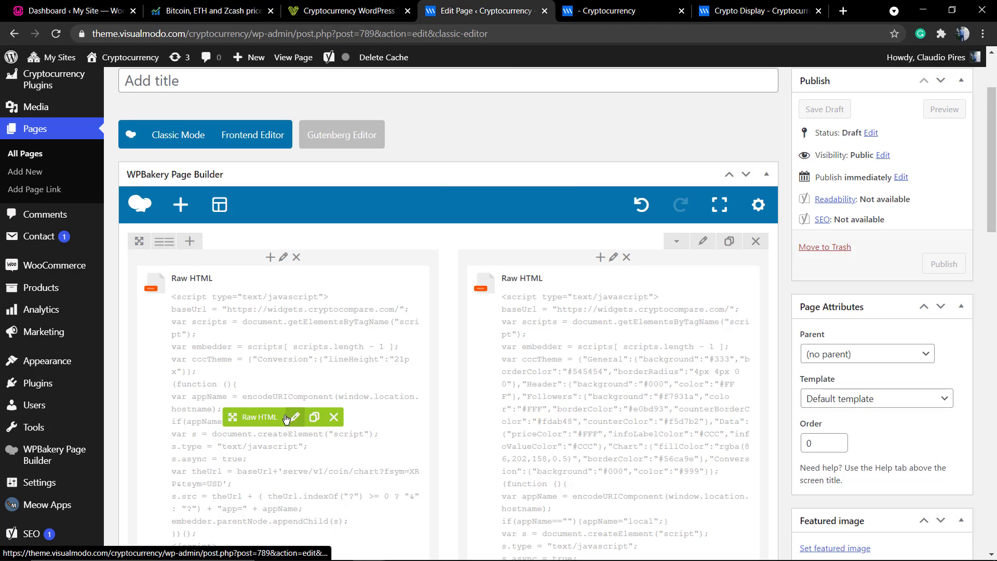
pyautogui.click(623, 467)
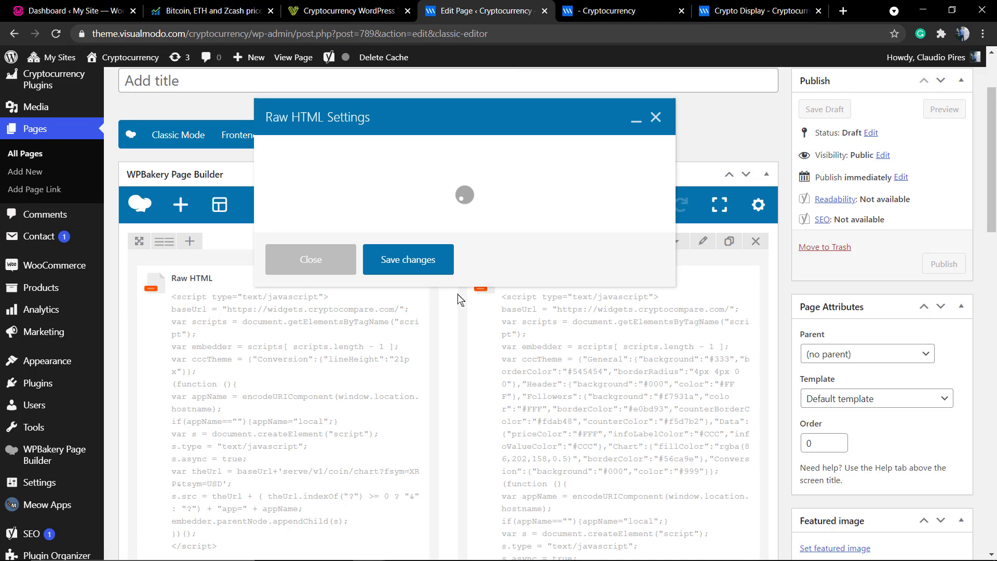
pyautogui.hotkey('ctrl', 'a')
pyautogui.hotkey('ctrl', 'v')
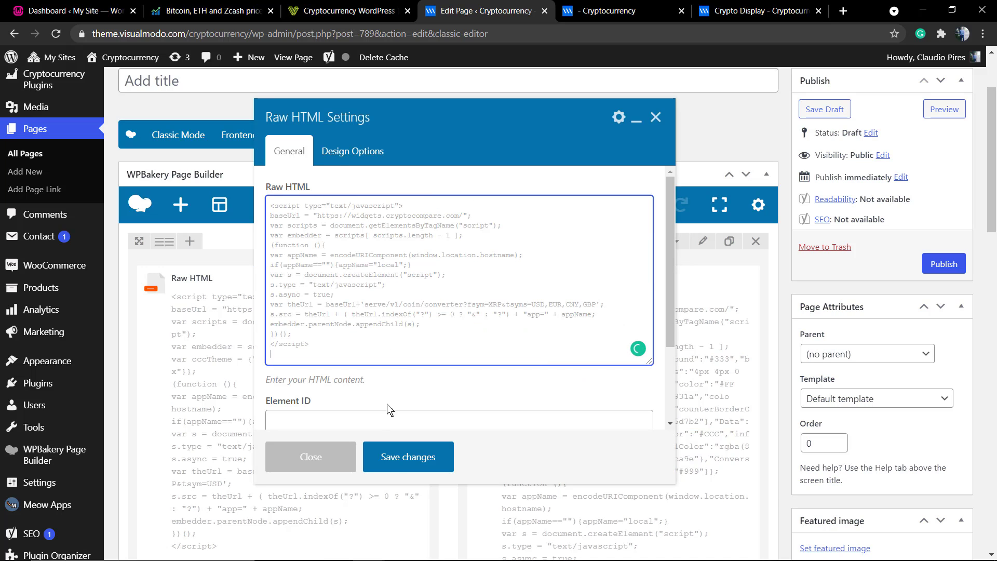
pyautogui.click(402, 469)
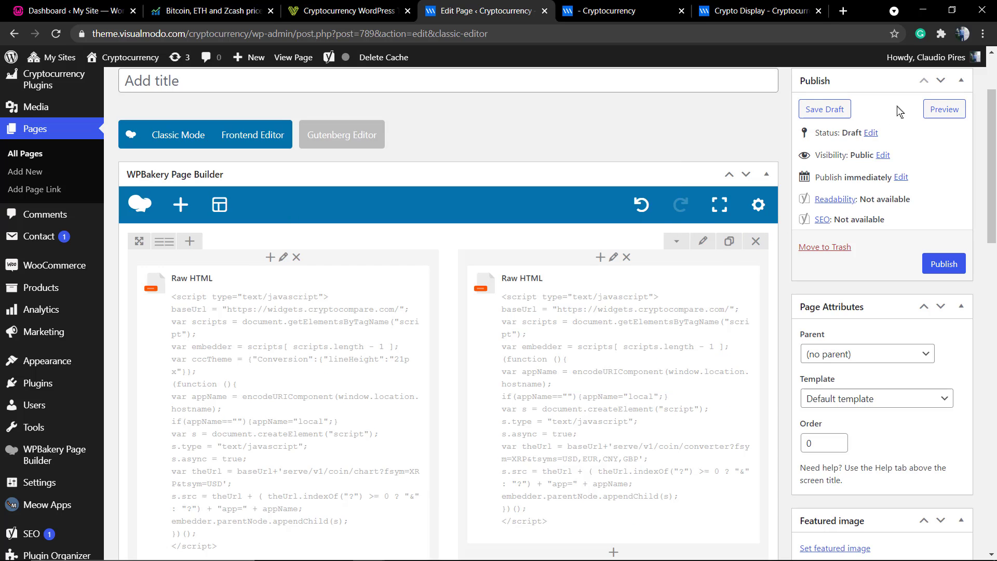
# - Preview the draft page with the updated widgets
pyautogui.click(937, 109)
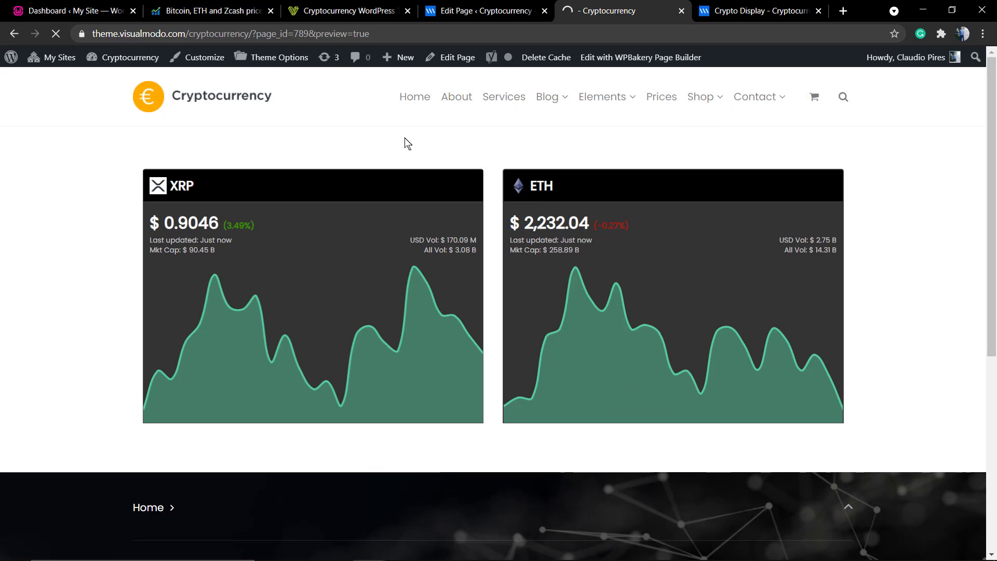